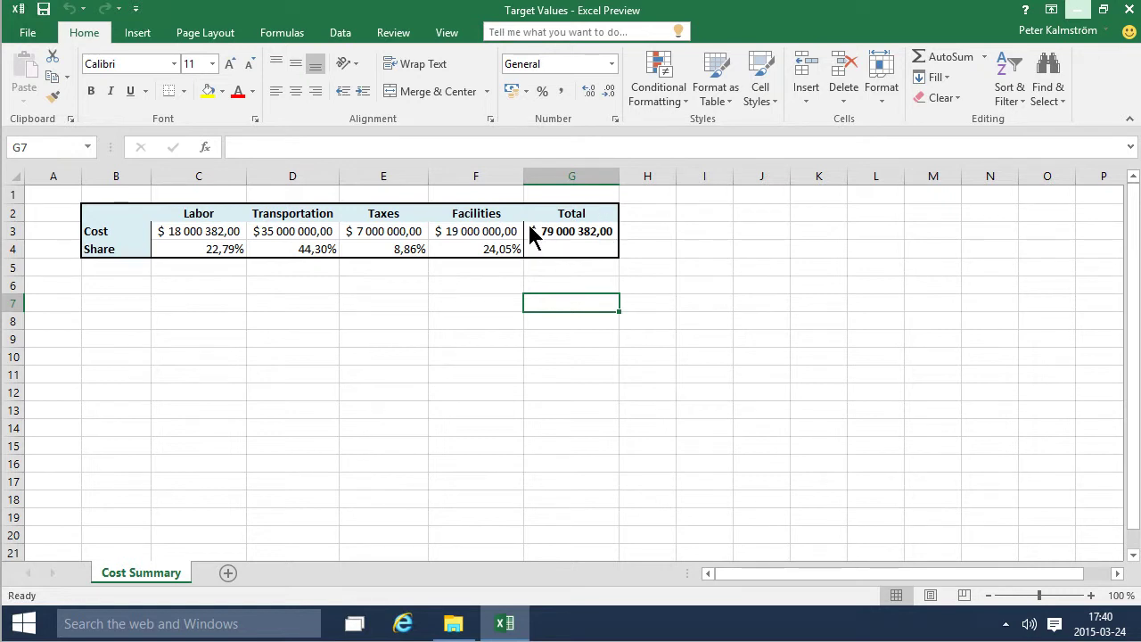
# Step: Insert a 2-D pie chart from the cost table and move it clear of the data
pyautogui.click(479, 234)
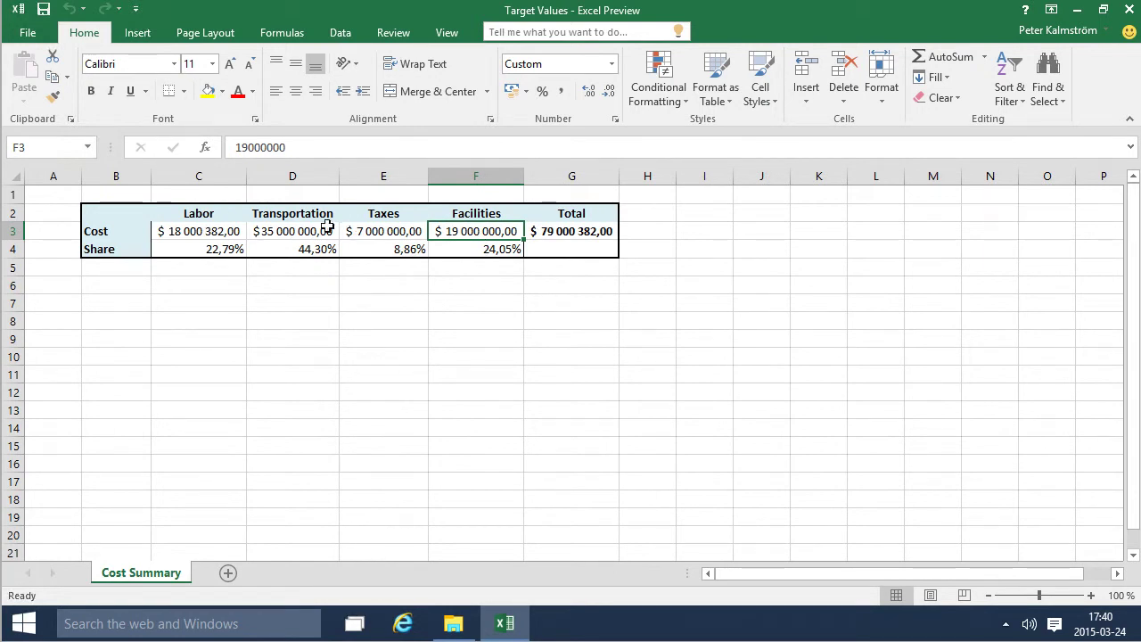
pyautogui.click(189, 229)
pyautogui.click(138, 33)
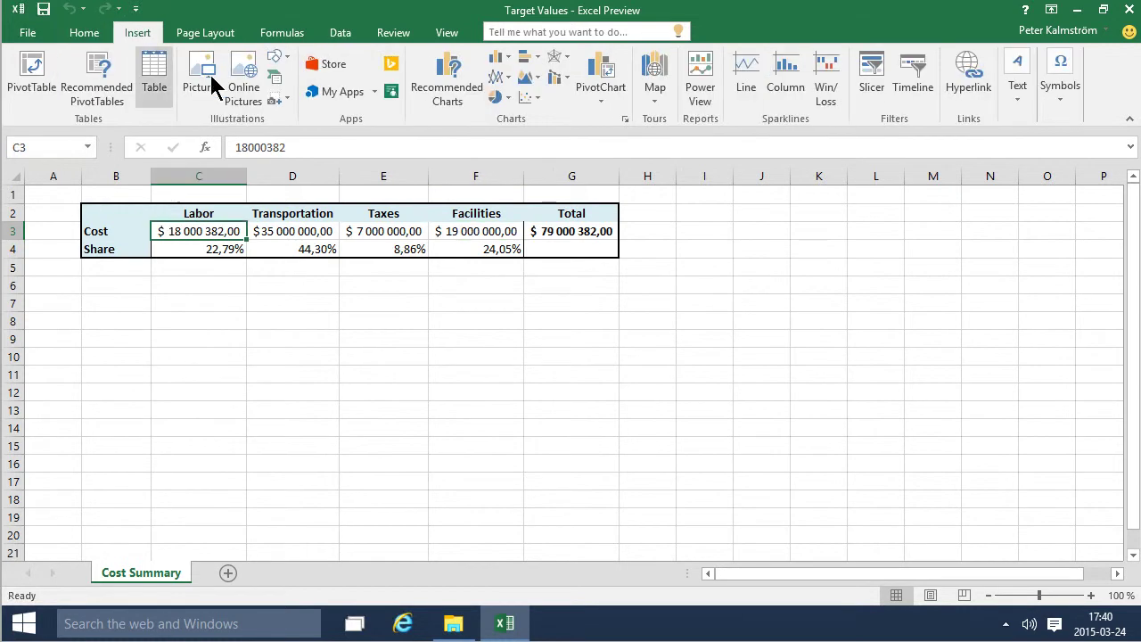
pyautogui.click(509, 105)
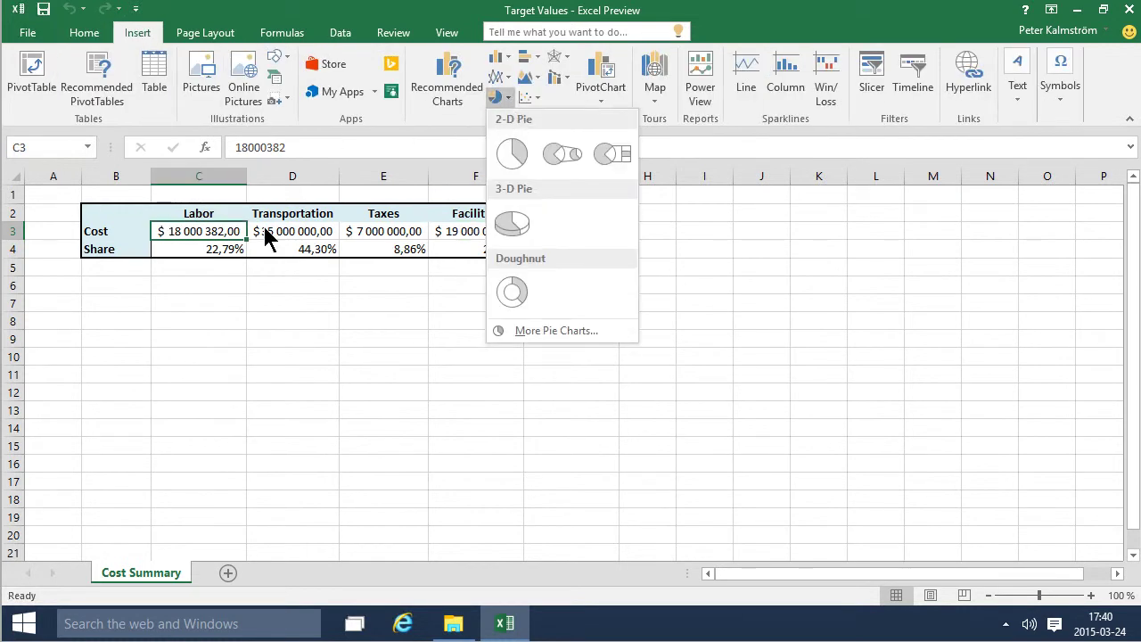
pyautogui.click(512, 152)
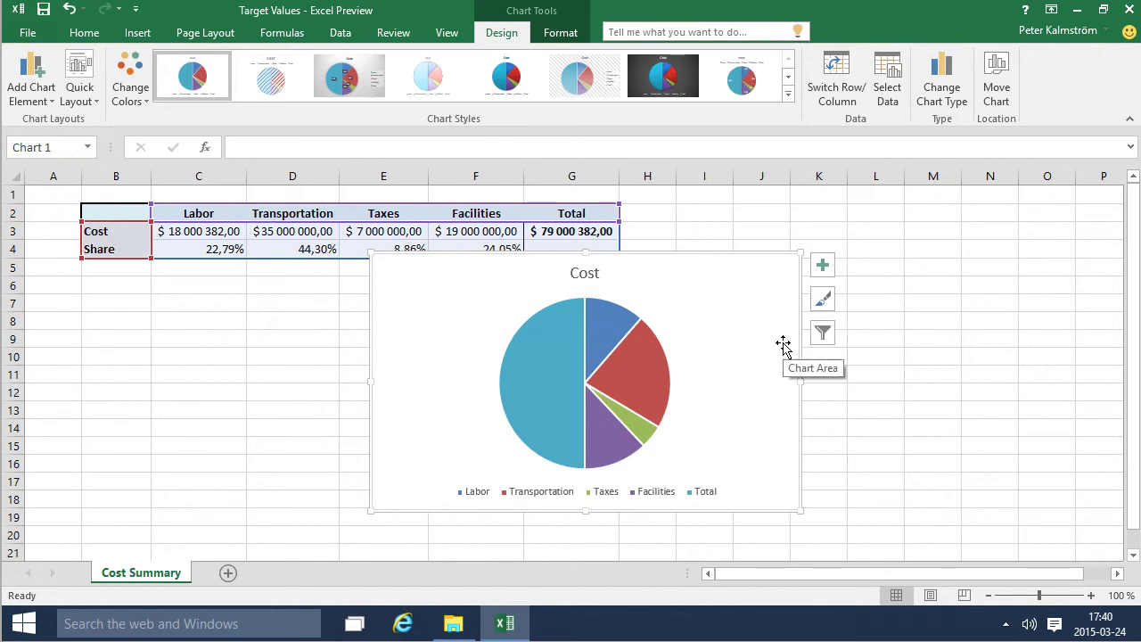
pyautogui.moveTo(650, 257); pyautogui.dragTo(834, 283)
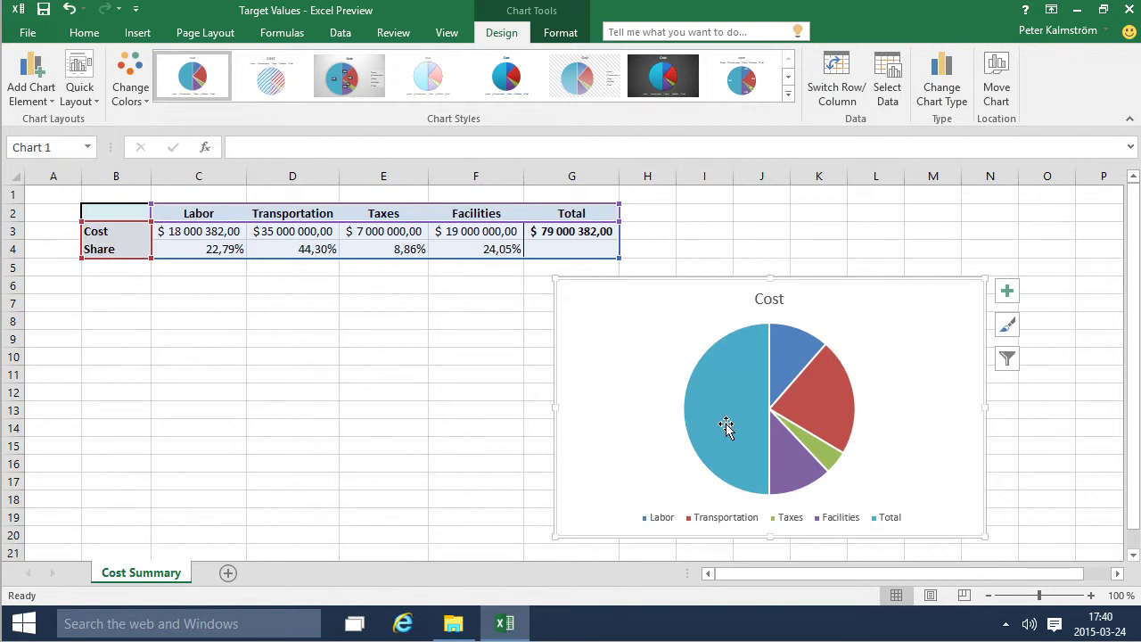
# Step: Limit the pie chart's data to the Labor through Facilities costs in C3:F3, and shrink the chart beside the table
pyautogui.moveTo(735, 397)
pyautogui.moveTo(726, 471)
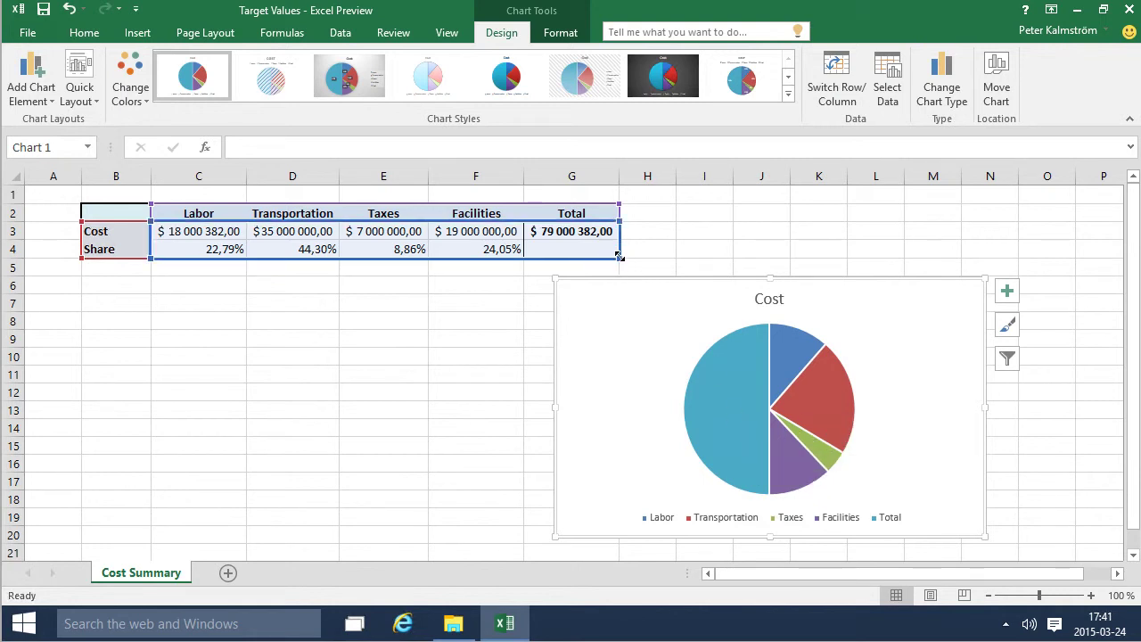
pyautogui.moveTo(573, 251); pyautogui.dragTo(501, 231)
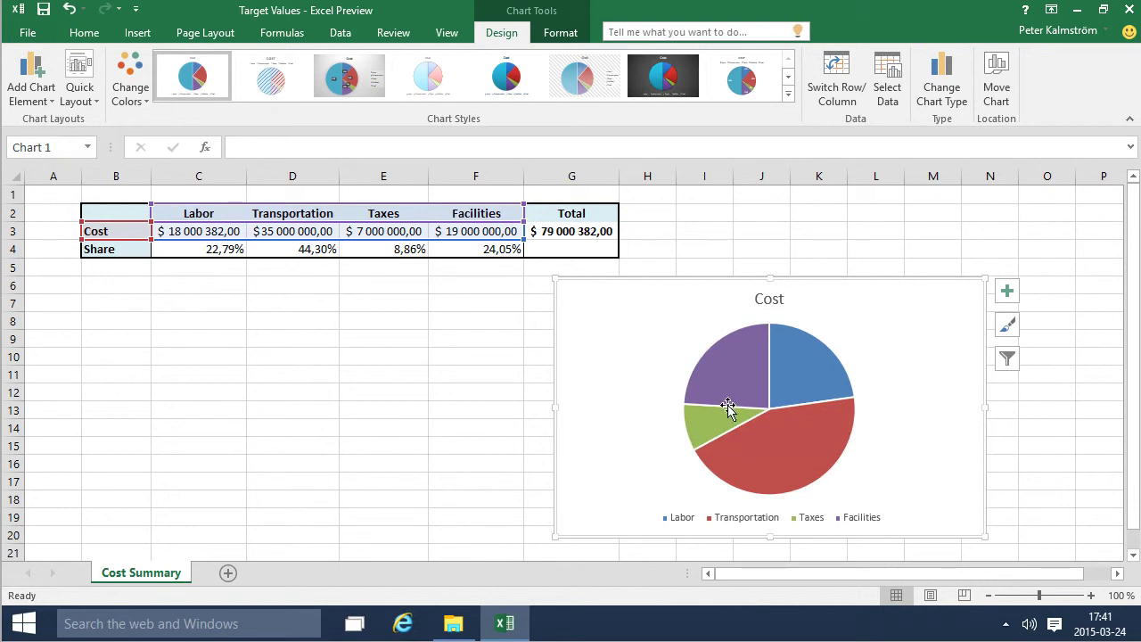
pyautogui.moveTo(628, 359); pyautogui.dragTo(514, 354)
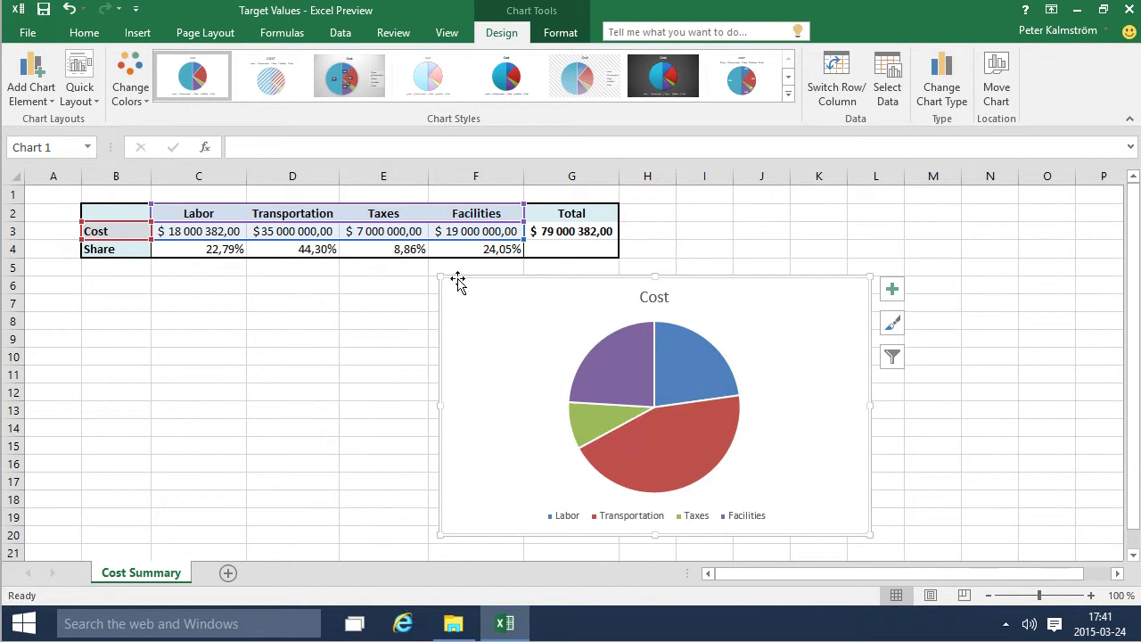
pyautogui.moveTo(439, 278); pyautogui.dragTo(673, 231)
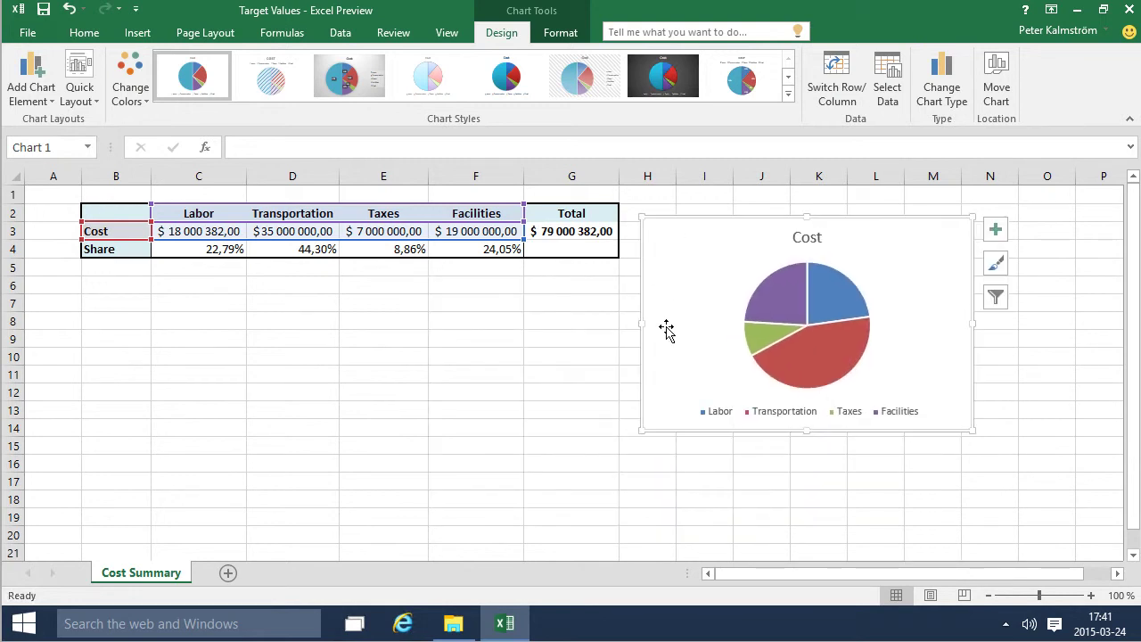
# Step: Move the pie chart to a new sheet named Chart1
pyautogui.click(997, 64)
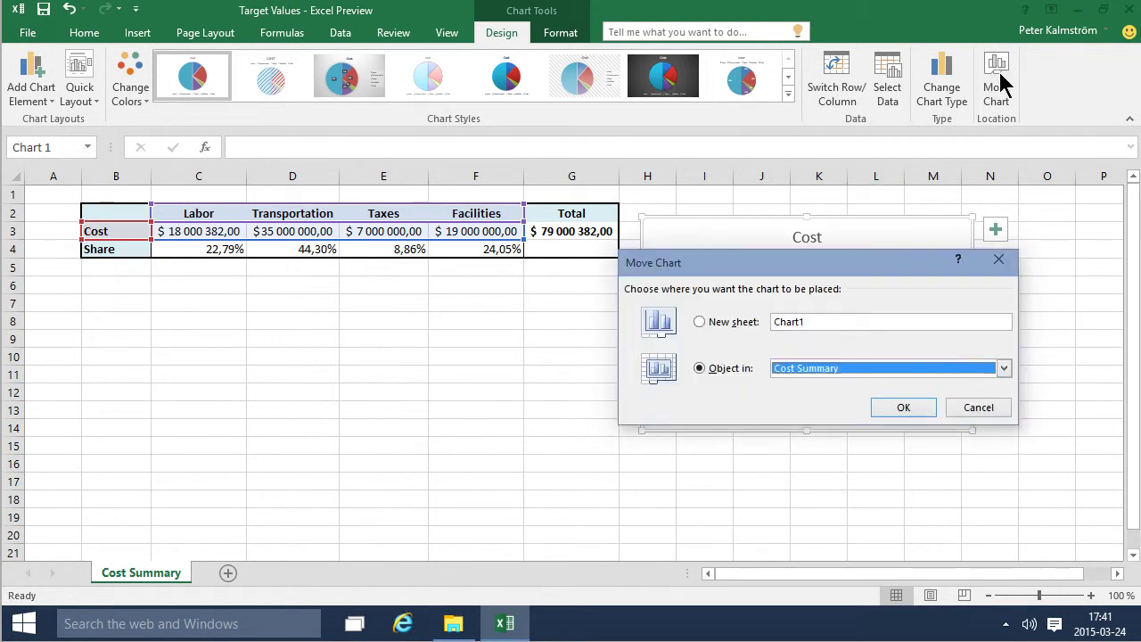
pyautogui.click(704, 319)
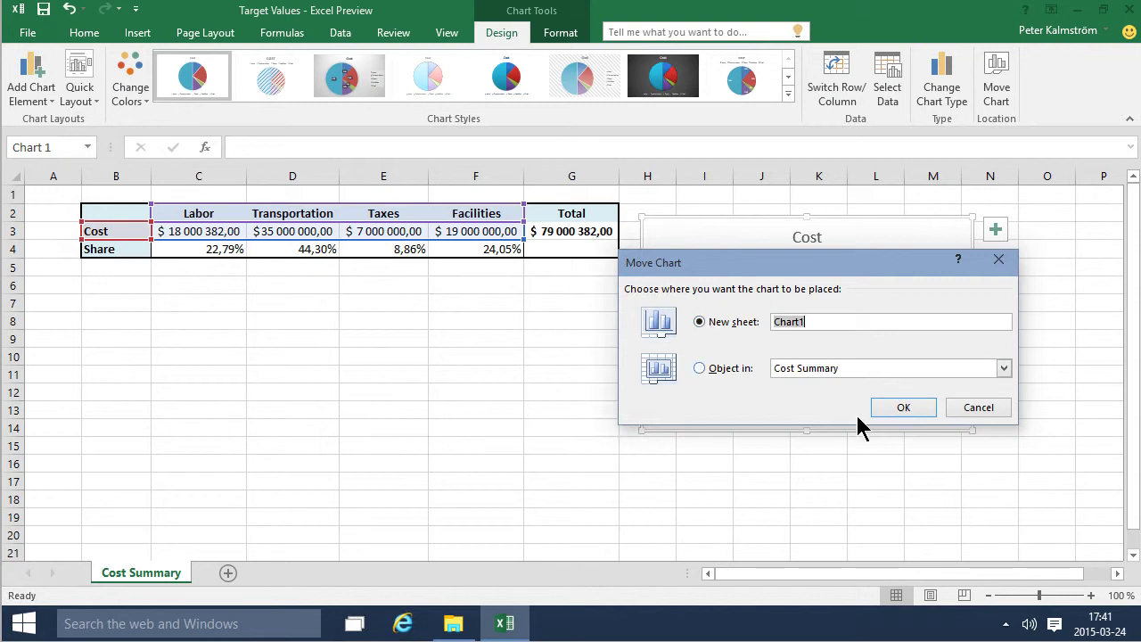
pyautogui.click(902, 409)
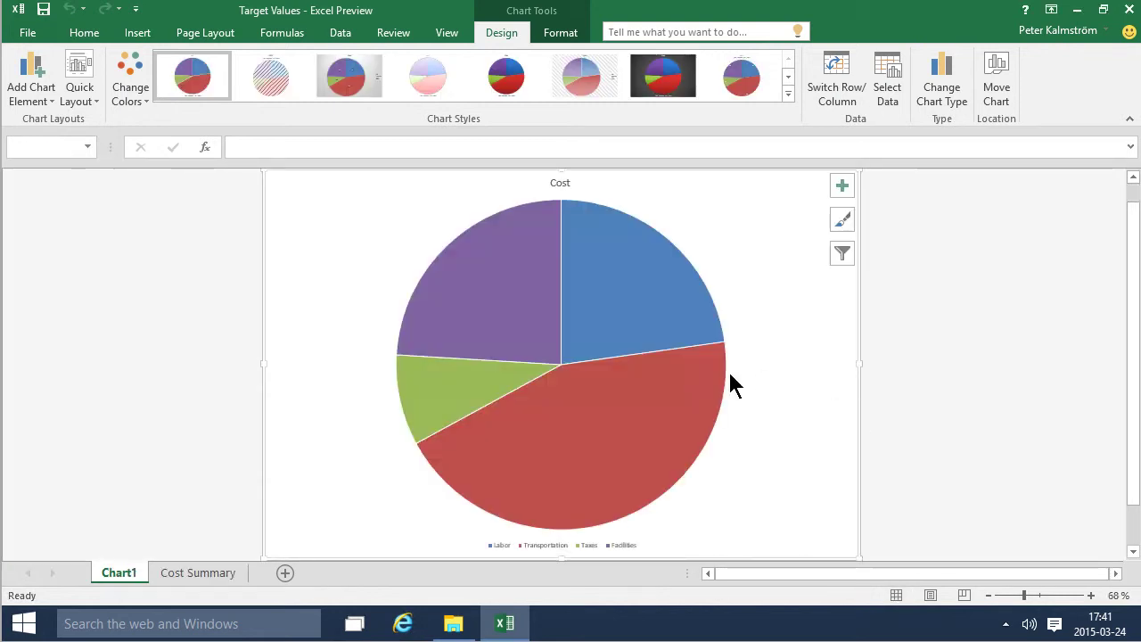
# Step: Enlarge the chart legend's text to 18 pt
pyautogui.click(590, 545)
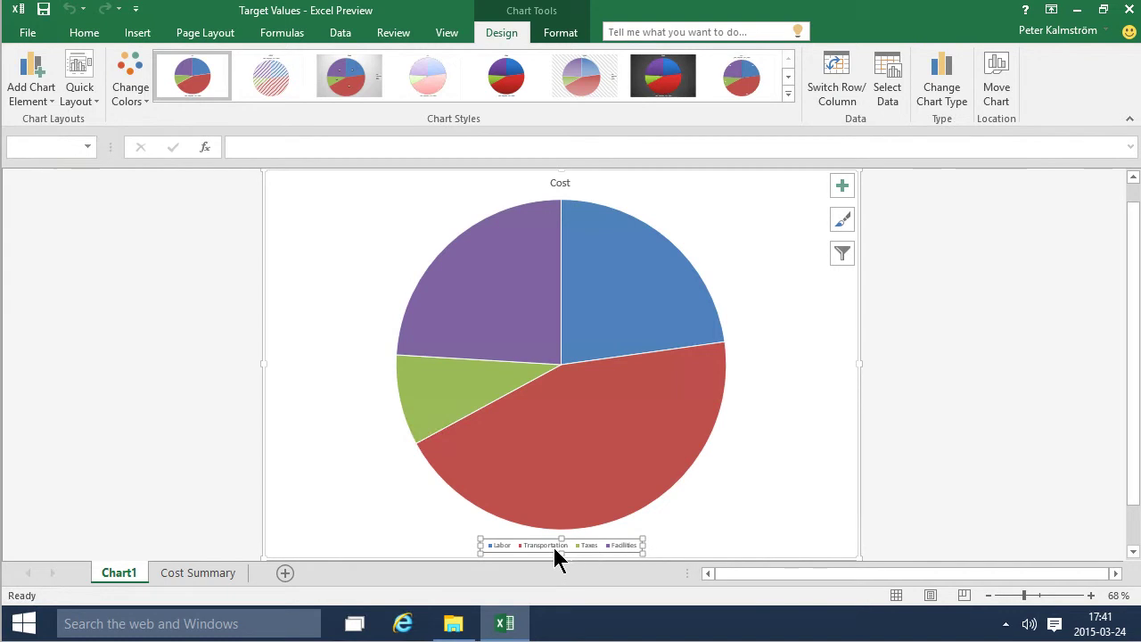
pyautogui.click(588, 311)
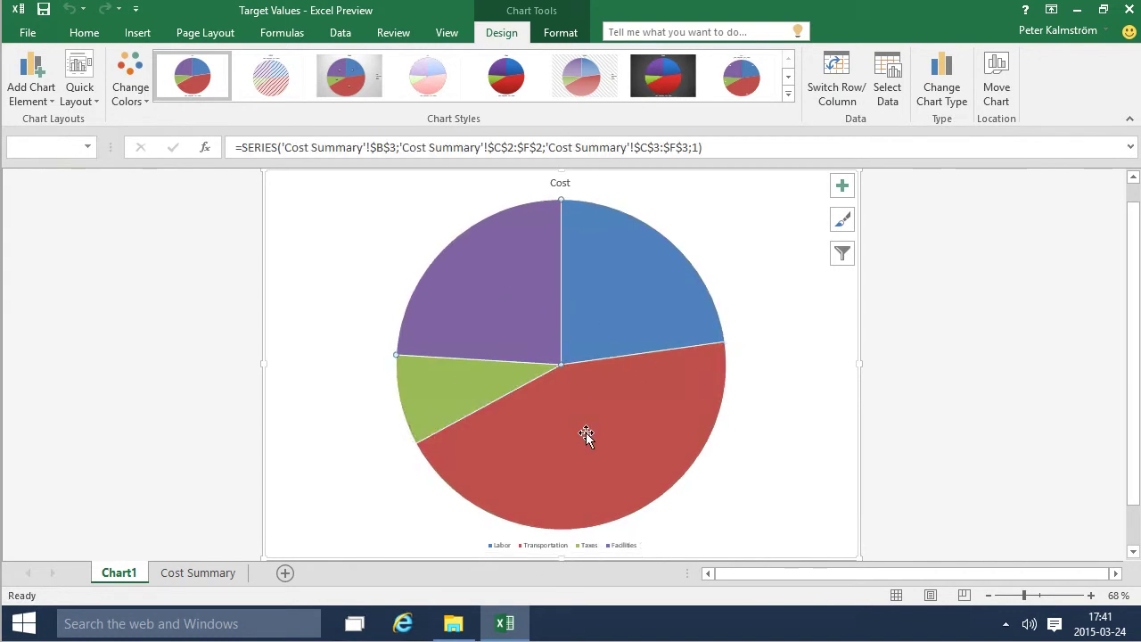
pyautogui.click(534, 545)
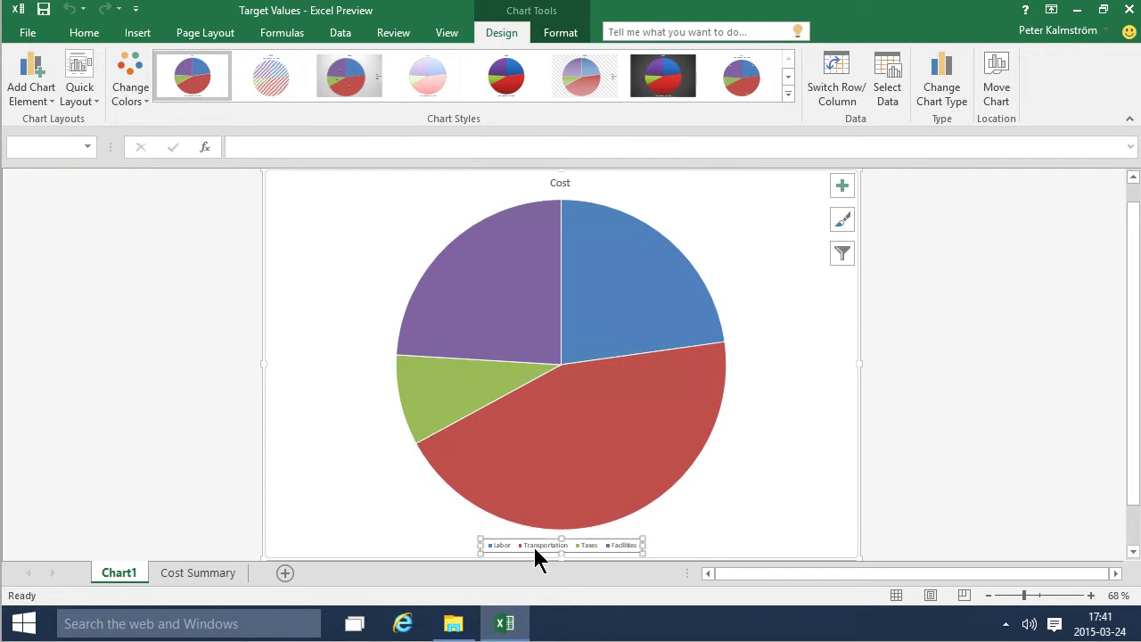
pyautogui.click(78, 34)
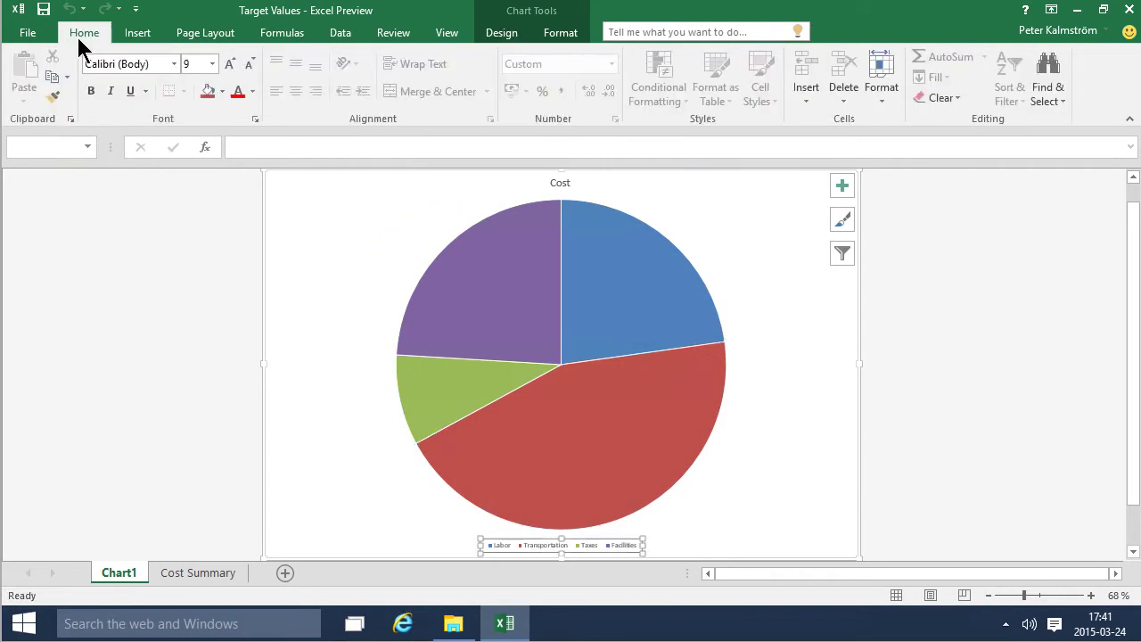
pyautogui.click(229, 66)
pyautogui.click(229, 66)
pyautogui.click(229, 66)
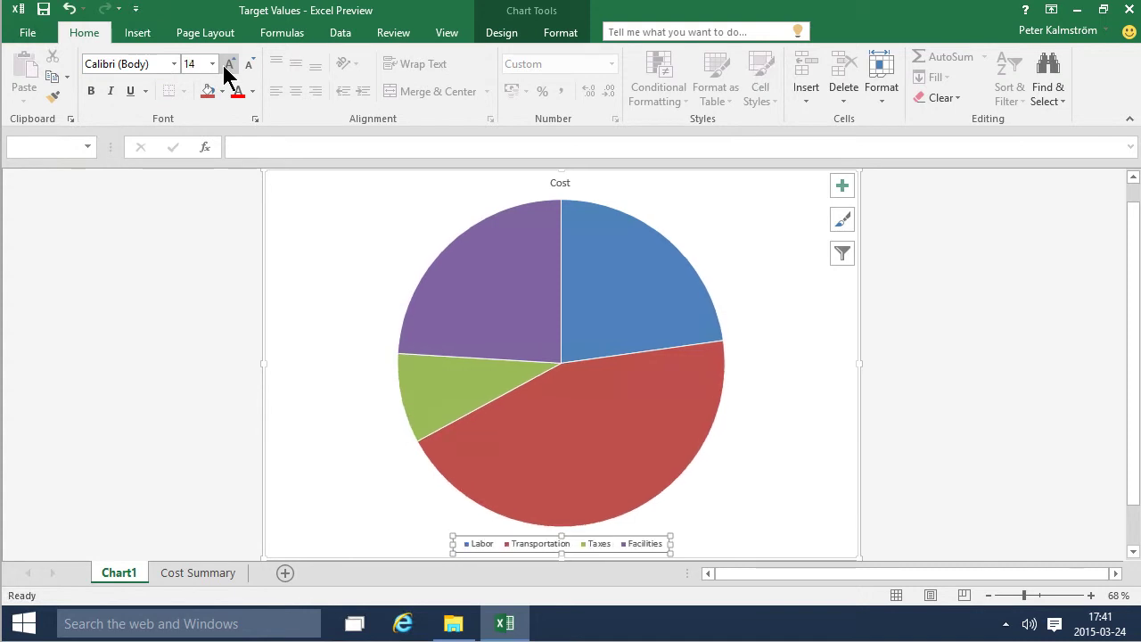
pyautogui.click(229, 66)
pyautogui.click(229, 66)
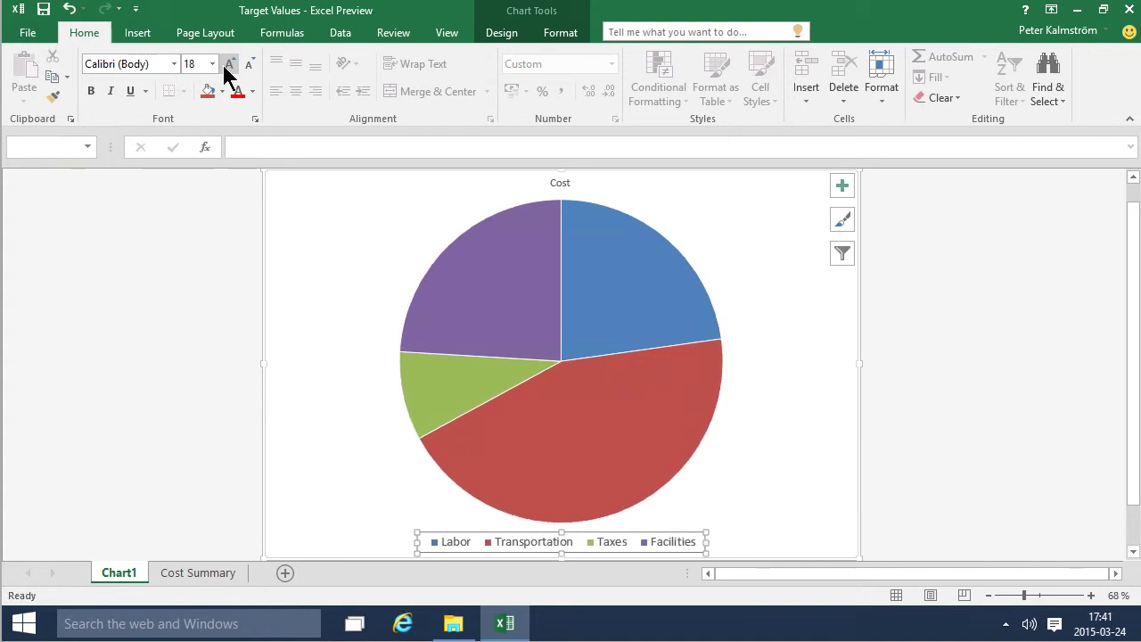
# Step: Apply the quick layout that shows percentages on the pie slices and the legend beside the pie
pyautogui.click(605, 258)
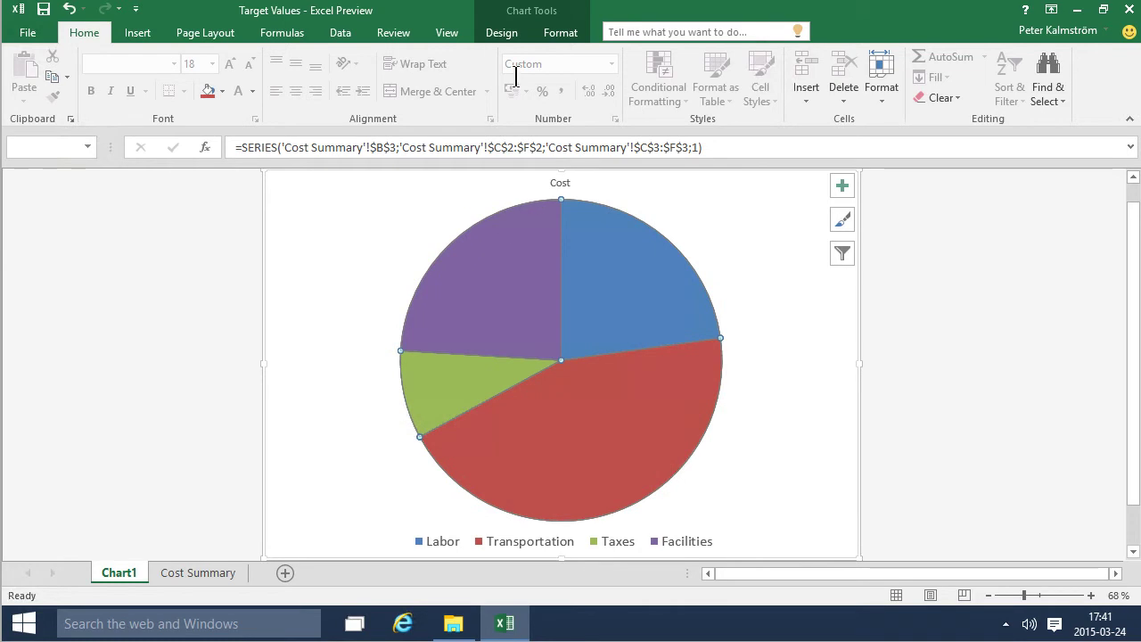
pyautogui.click(505, 39)
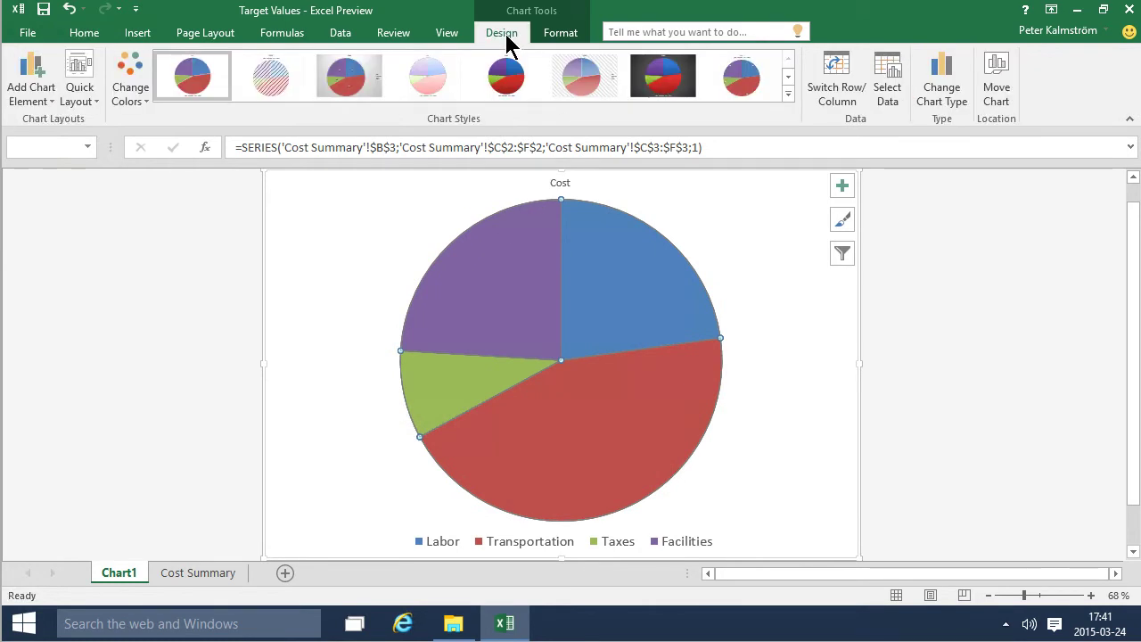
pyautogui.click(90, 99)
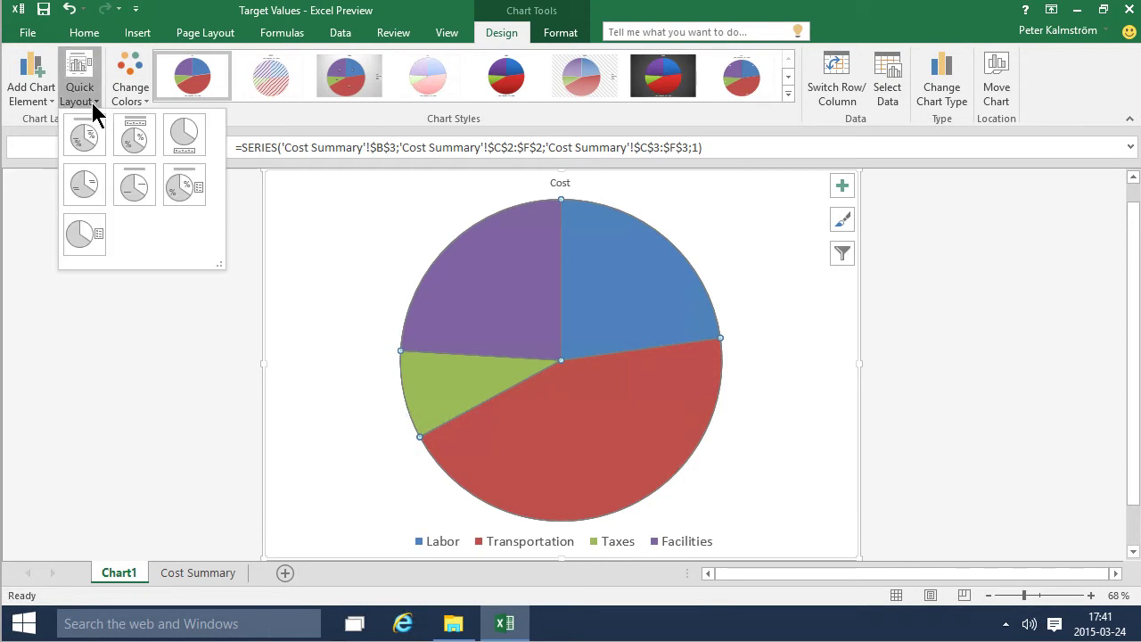
pyautogui.click(182, 187)
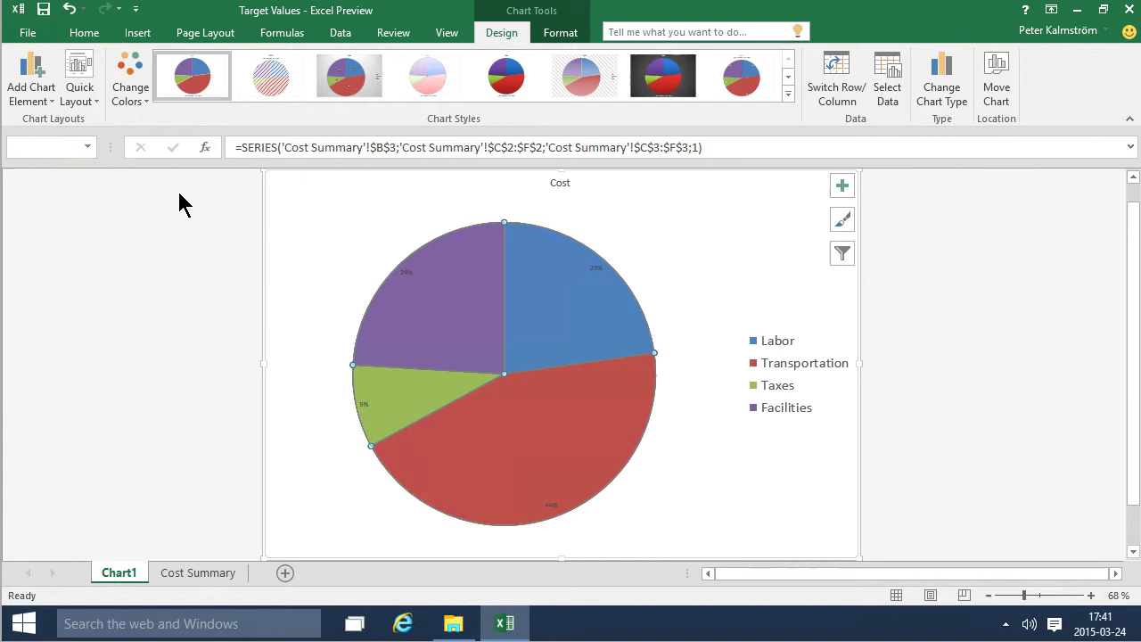
pyautogui.click(407, 273)
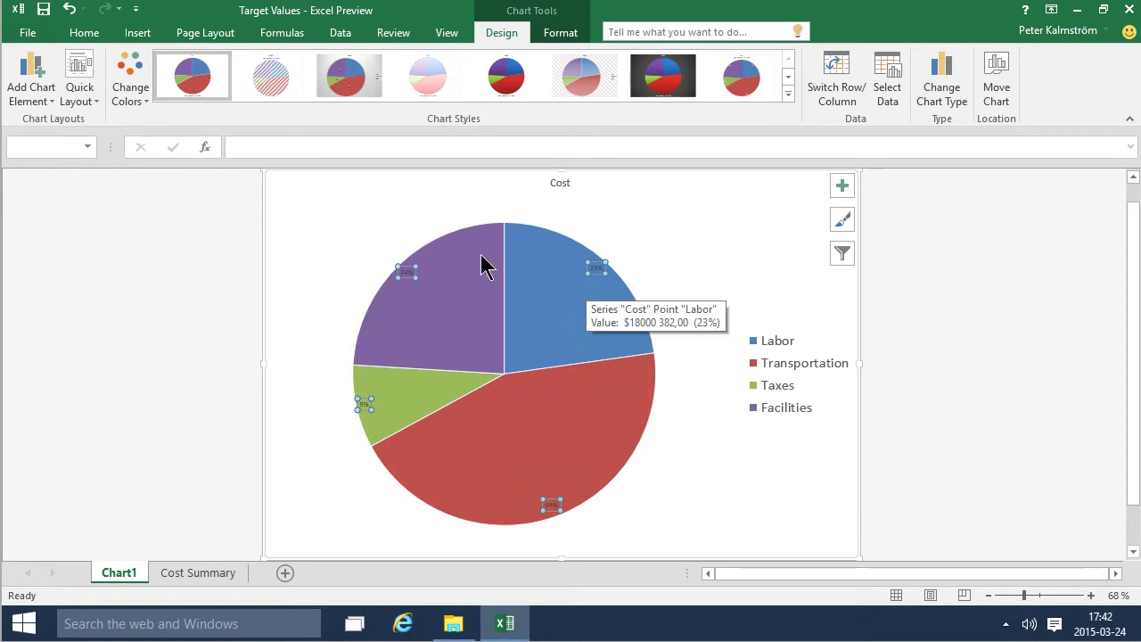
pyautogui.click(593, 268)
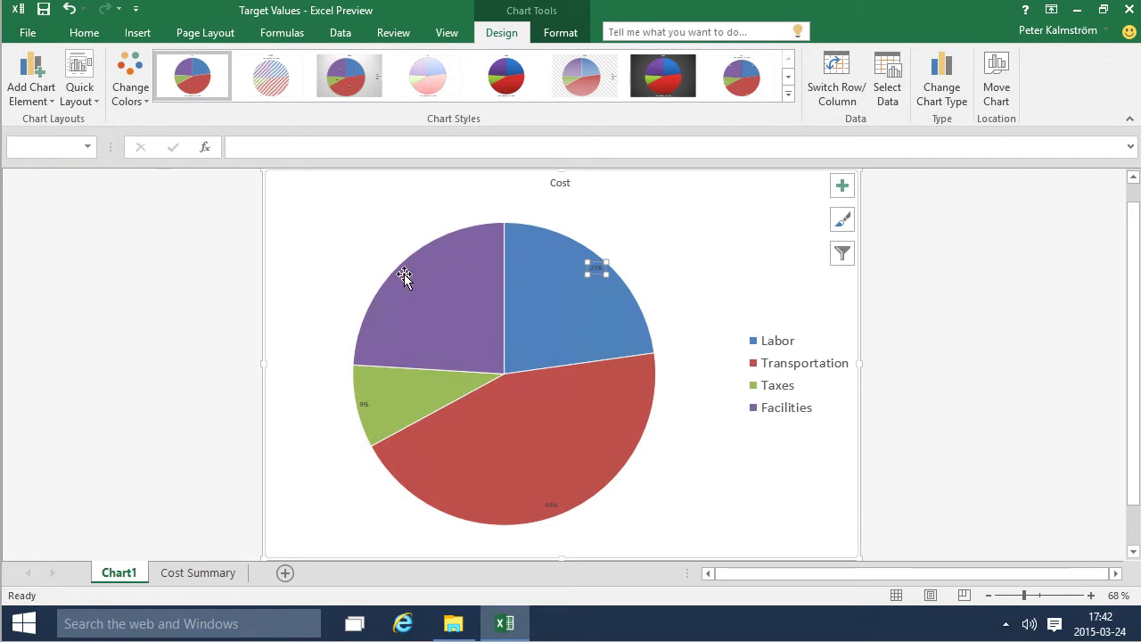
pyautogui.click(404, 274)
pyautogui.click(610, 274)
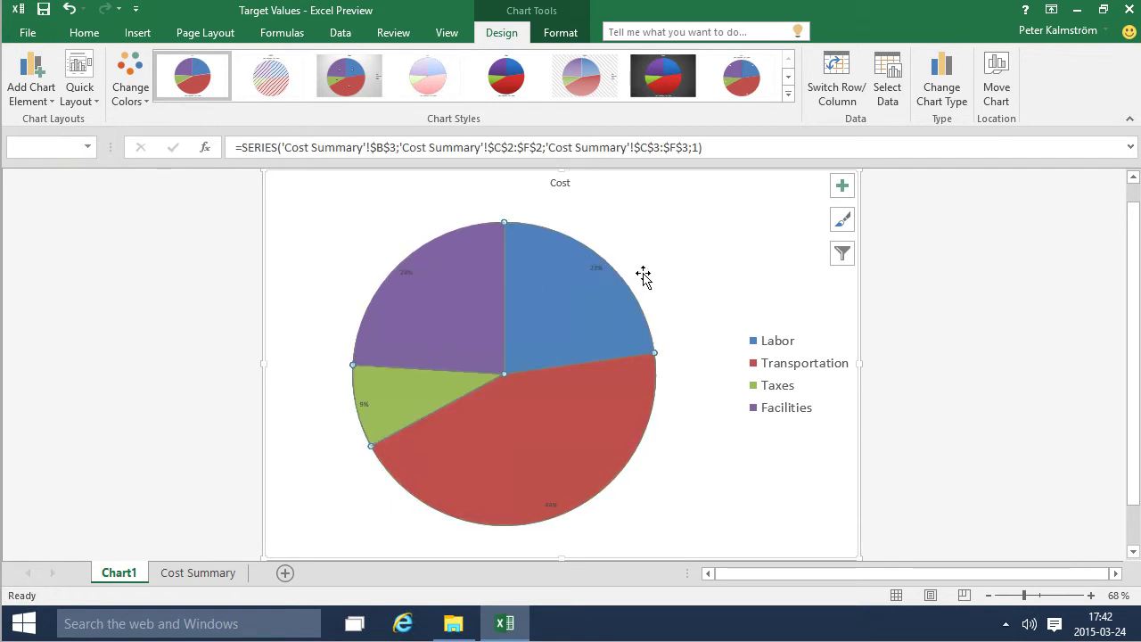
# Step: Enlarge all percentage labels on the pie slices to 40 pt and colour them red
pyautogui.click(594, 267)
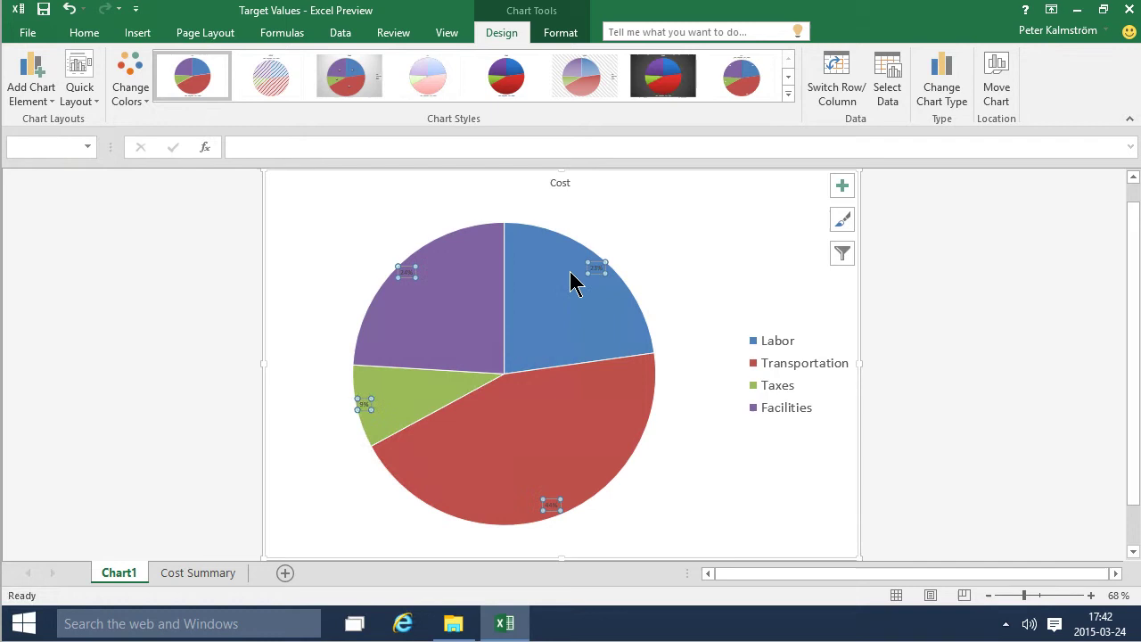
pyautogui.click(84, 33)
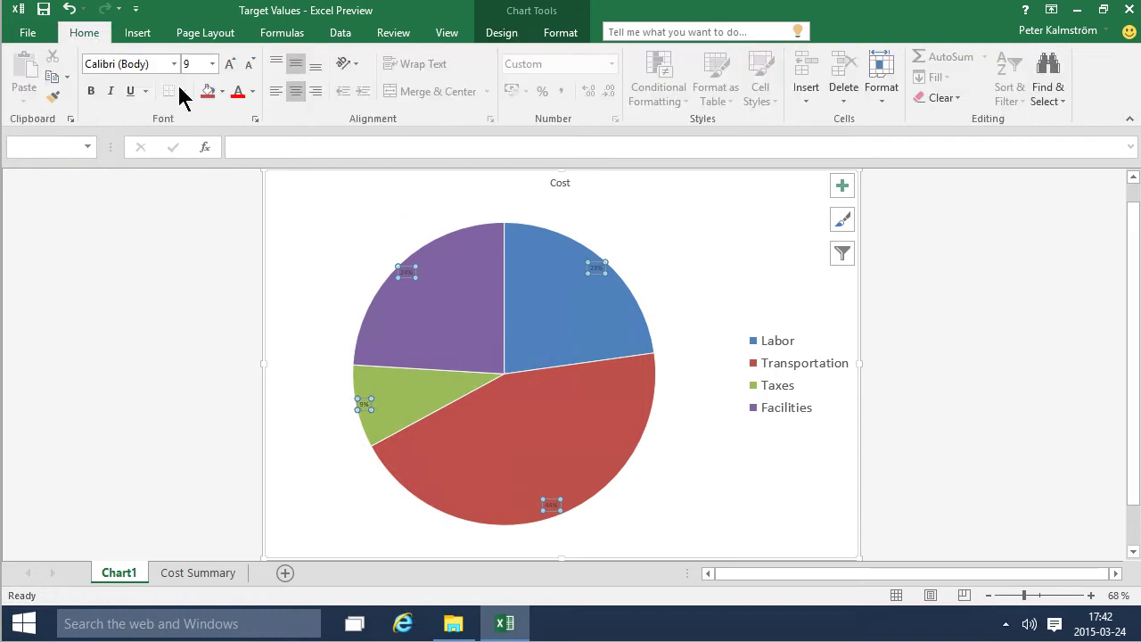
pyautogui.click(229, 65)
pyautogui.click(229, 64)
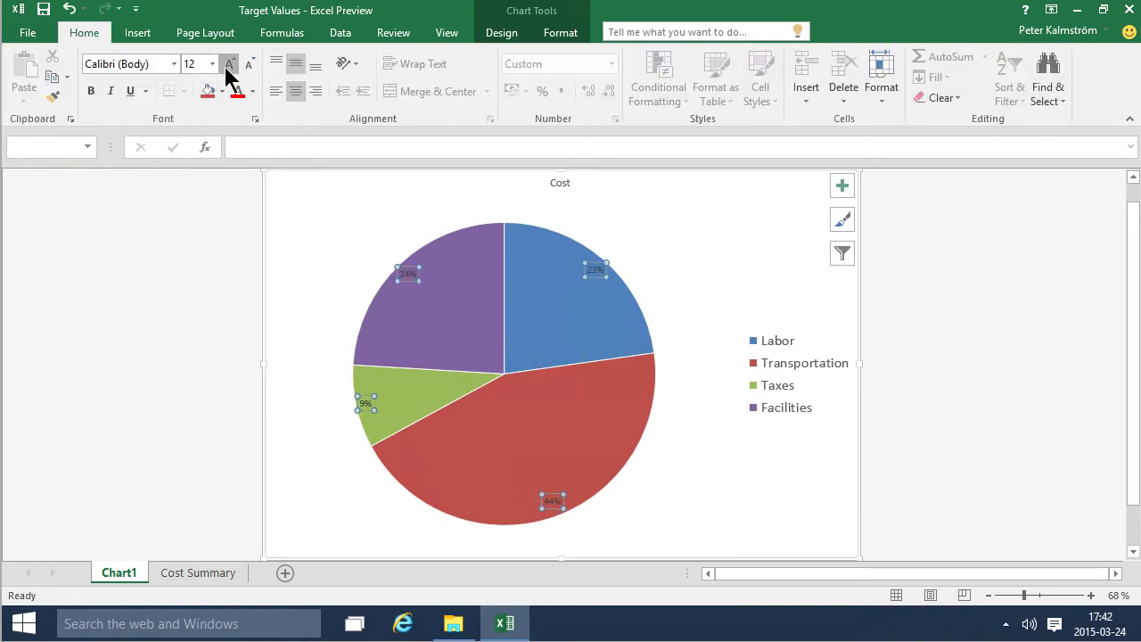
pyautogui.click(229, 64)
pyautogui.click(229, 64)
pyautogui.click(229, 64)
pyautogui.hotkey('ctrl', 'shift', '.')
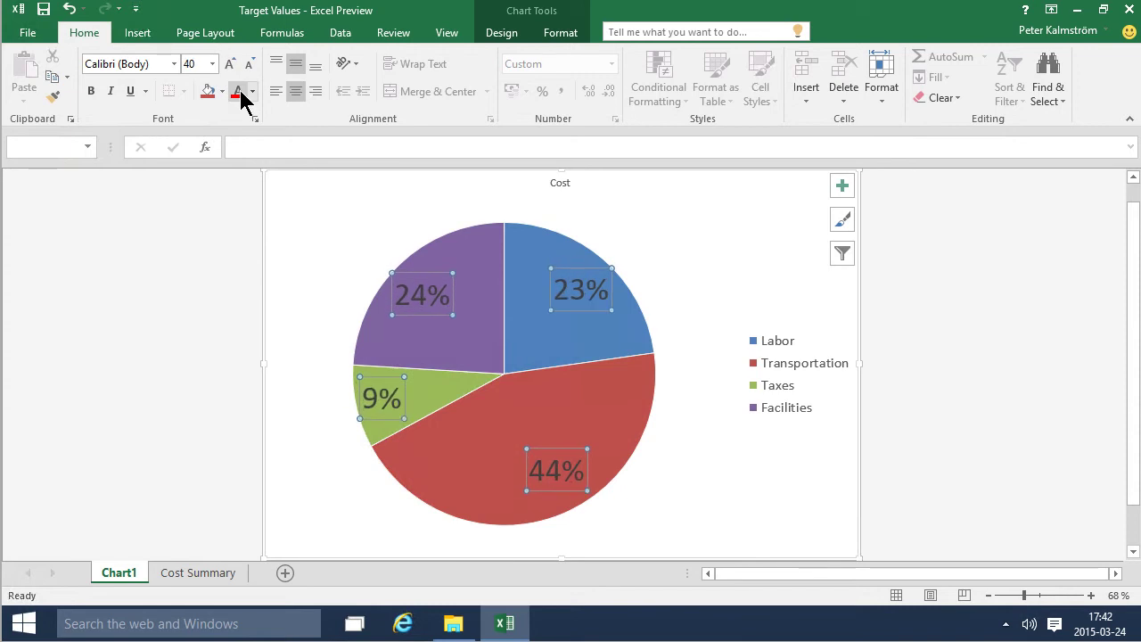
pyautogui.click(660, 283)
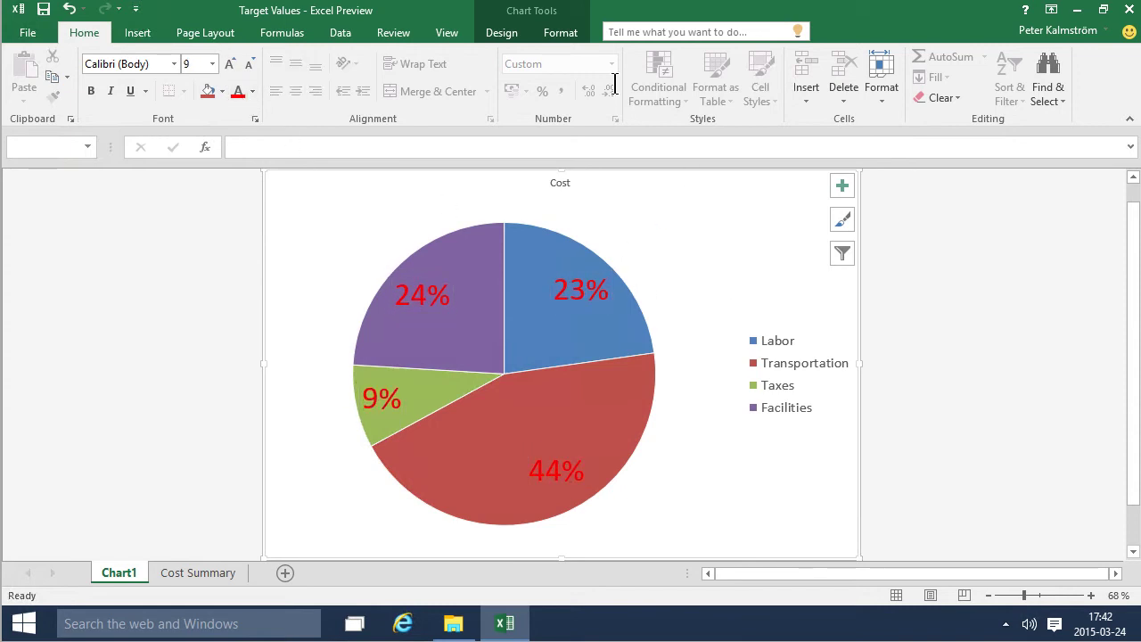
# Step: Try the striped chart style and the dark-background chart style on the pie chart, undoing each one
pyautogui.click(502, 34)
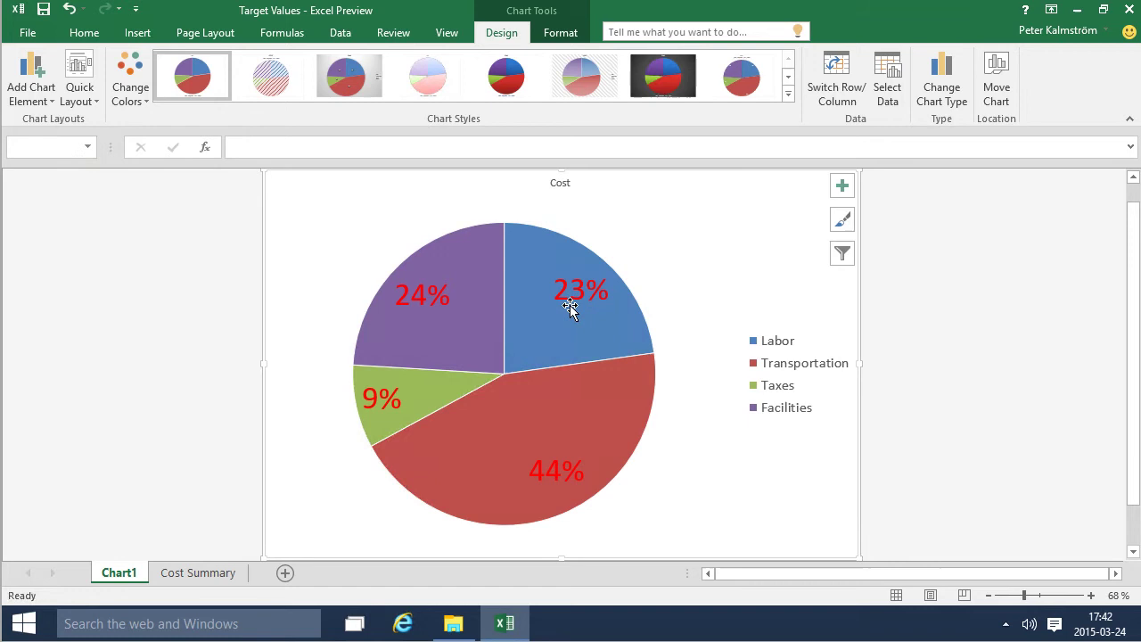
pyautogui.click(486, 294)
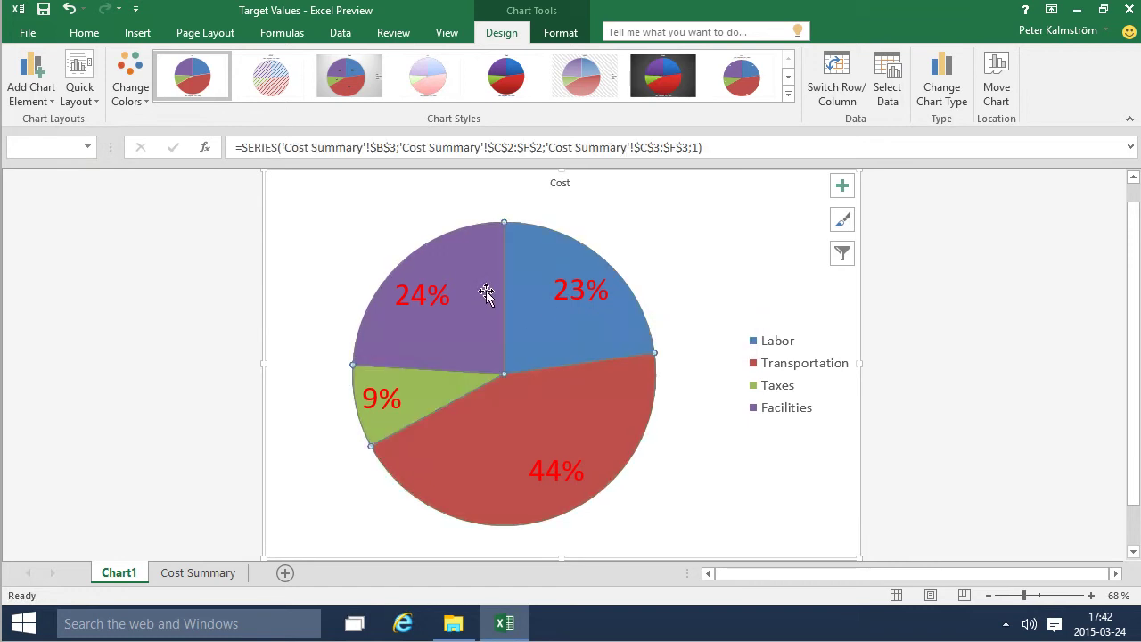
pyautogui.click(547, 412)
pyautogui.click(451, 321)
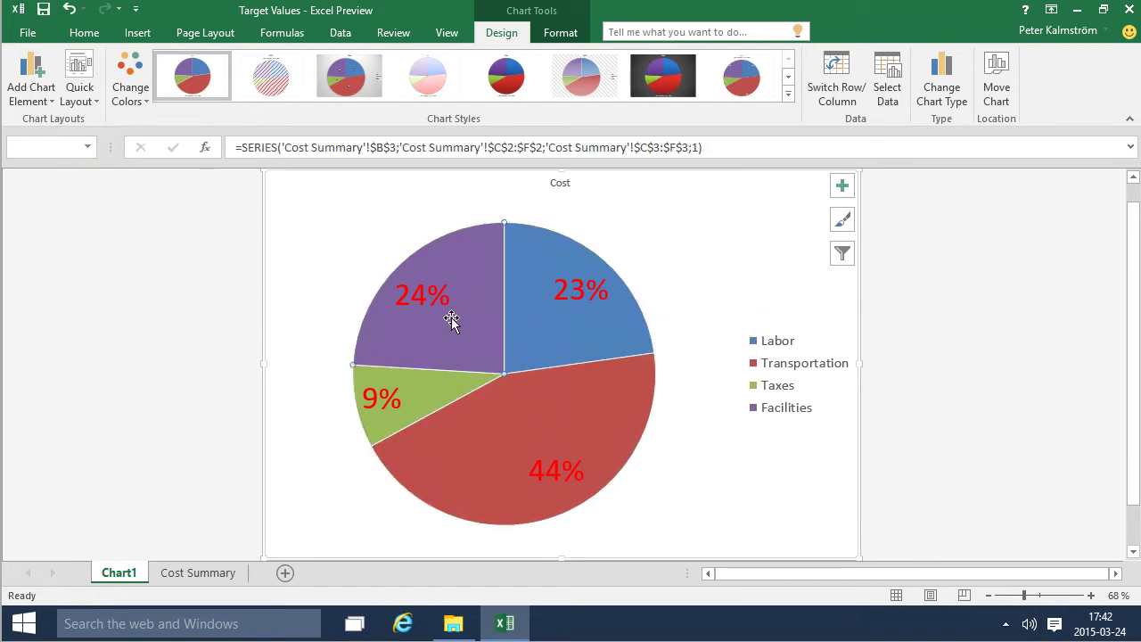
pyautogui.click(788, 92)
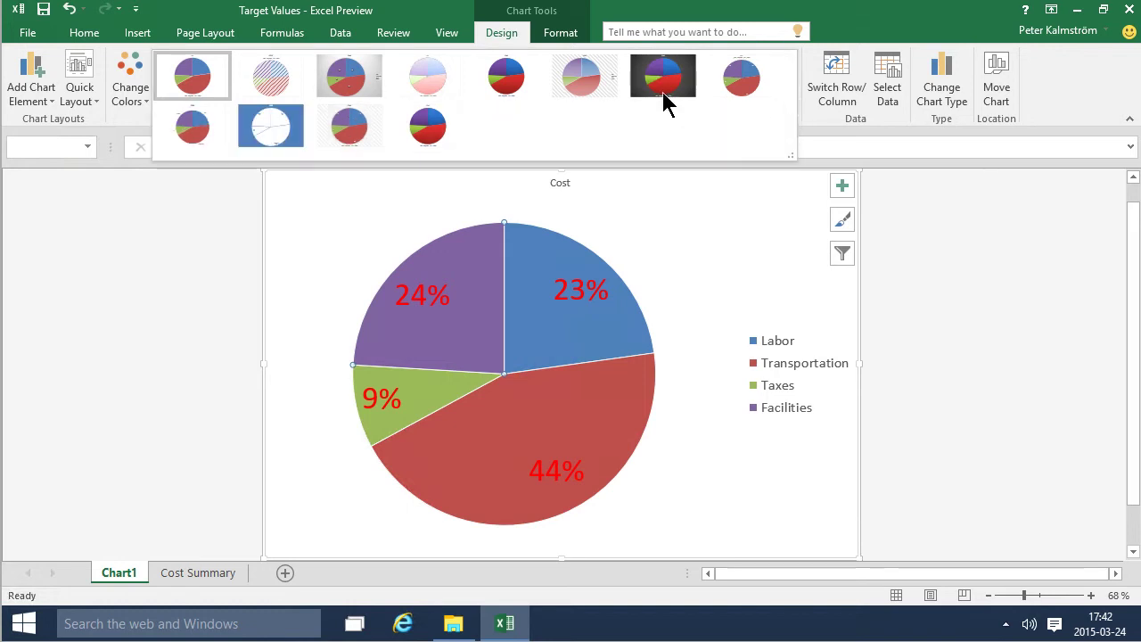
pyautogui.click(270, 85)
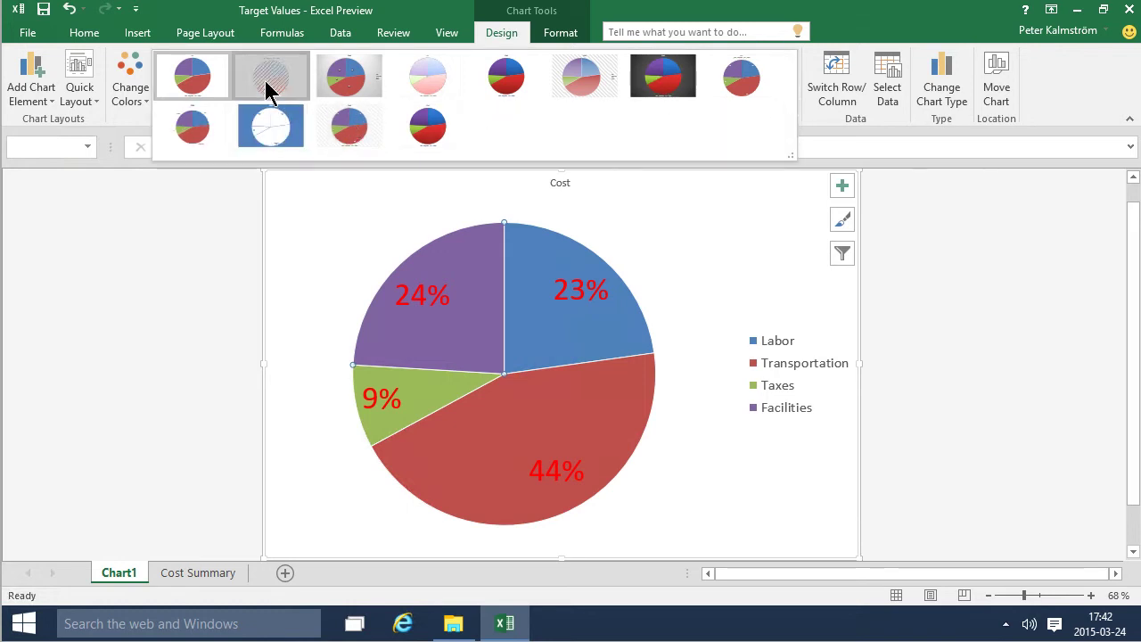
pyautogui.click(69, 11)
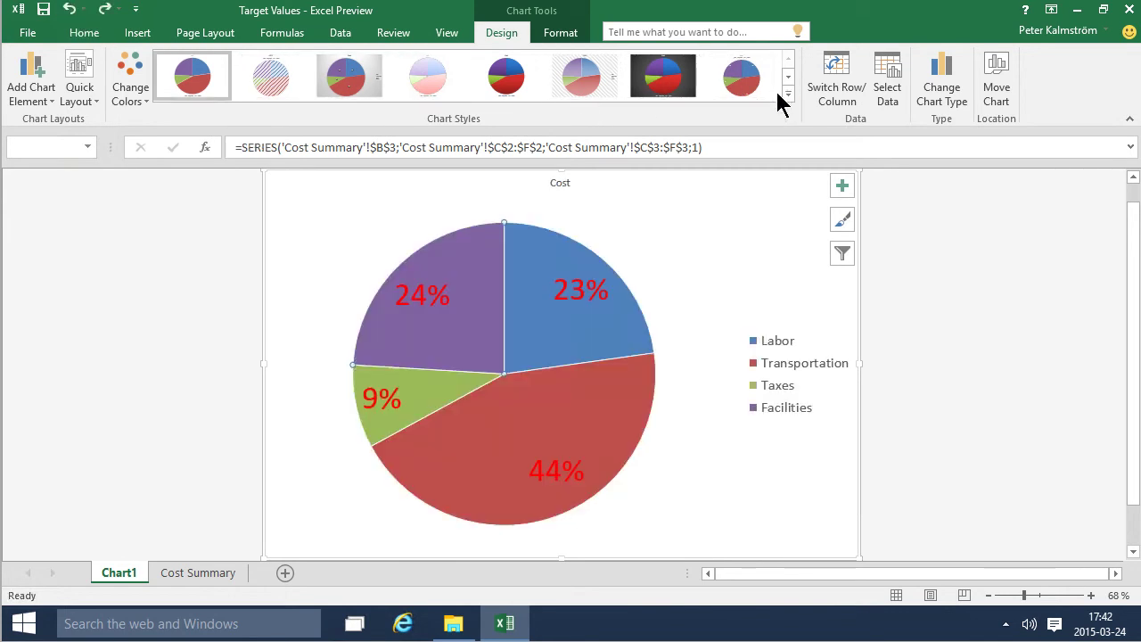
pyautogui.click(669, 82)
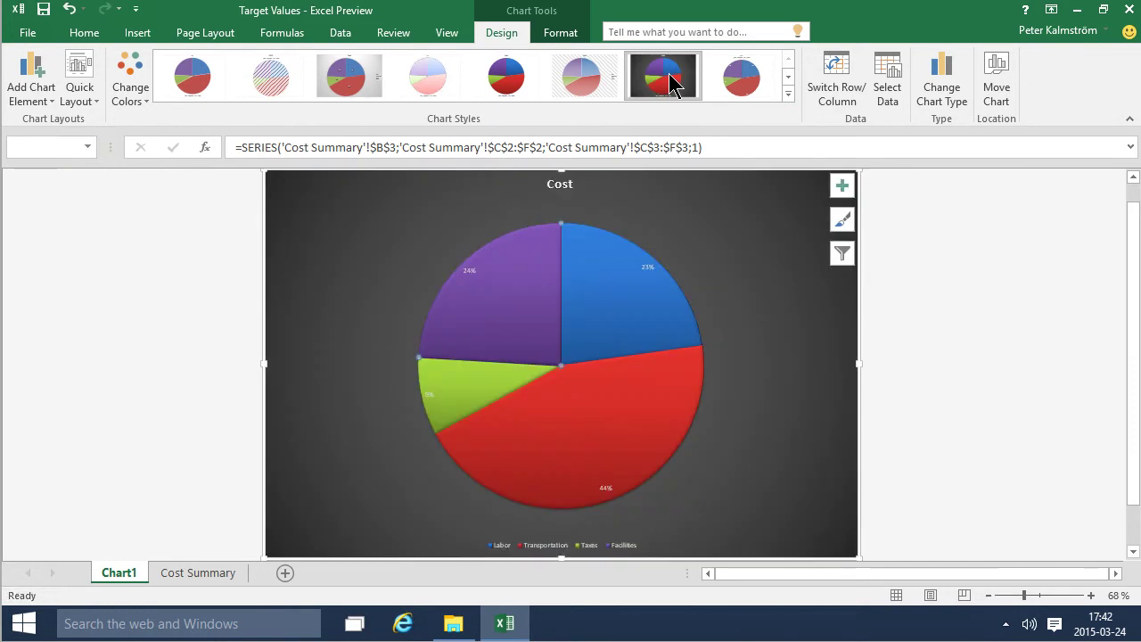
pyautogui.click(69, 11)
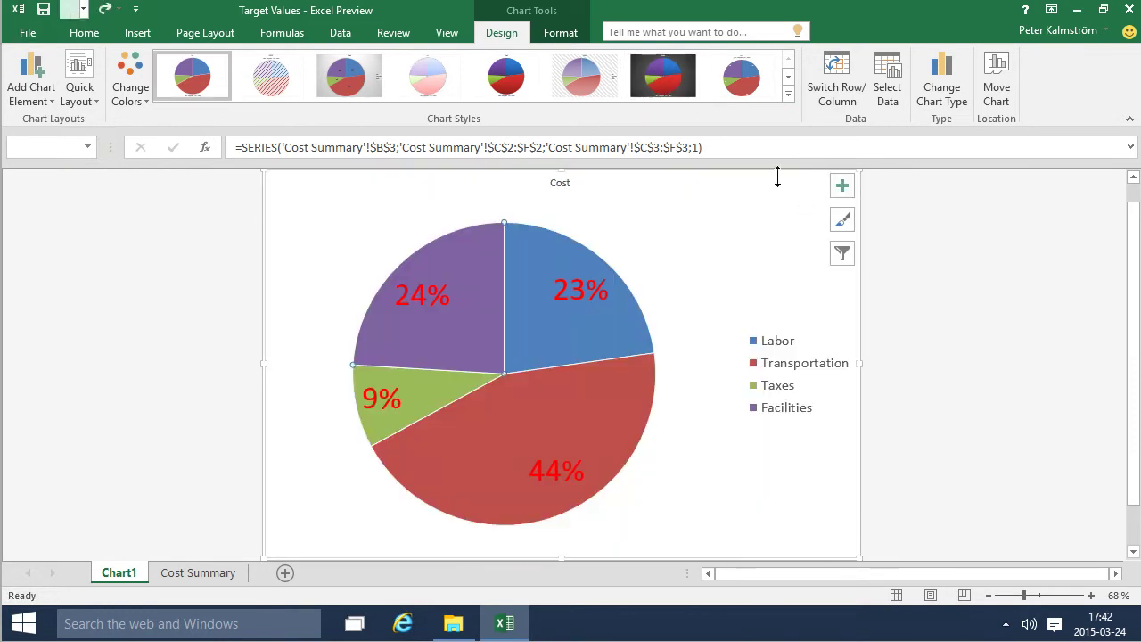
# Step: Fill only the Facilities slice of the pie with the picture Vincent_van_Gogh_-_Self-Portrait_-_Google_Art_Project from the Pictures folder
pyautogui.click(565, 33)
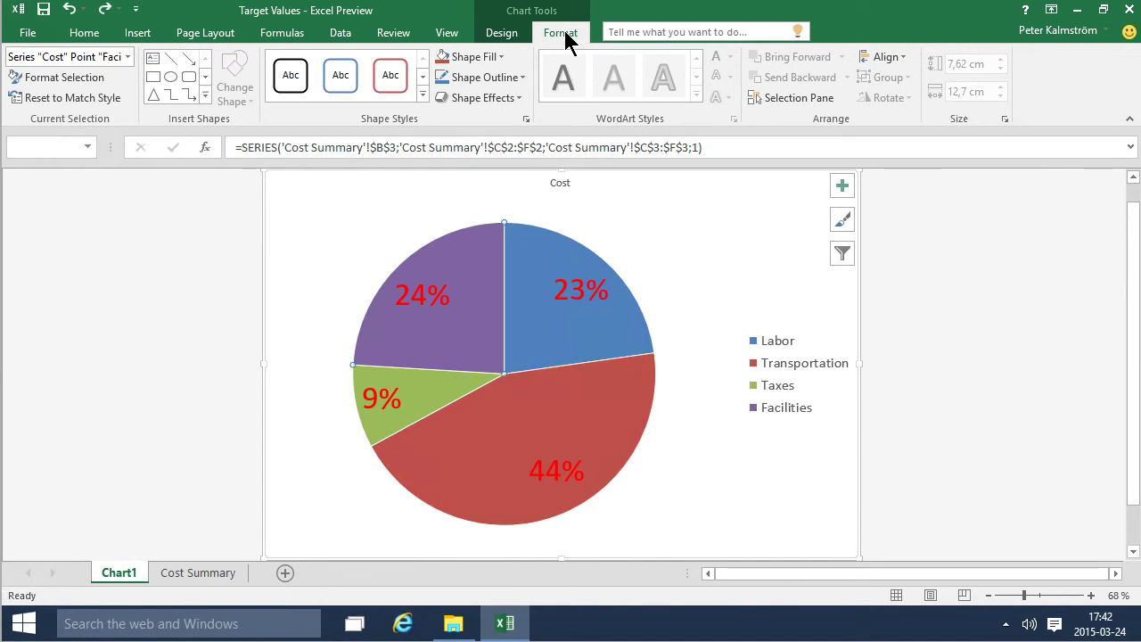
pyautogui.click(581, 296)
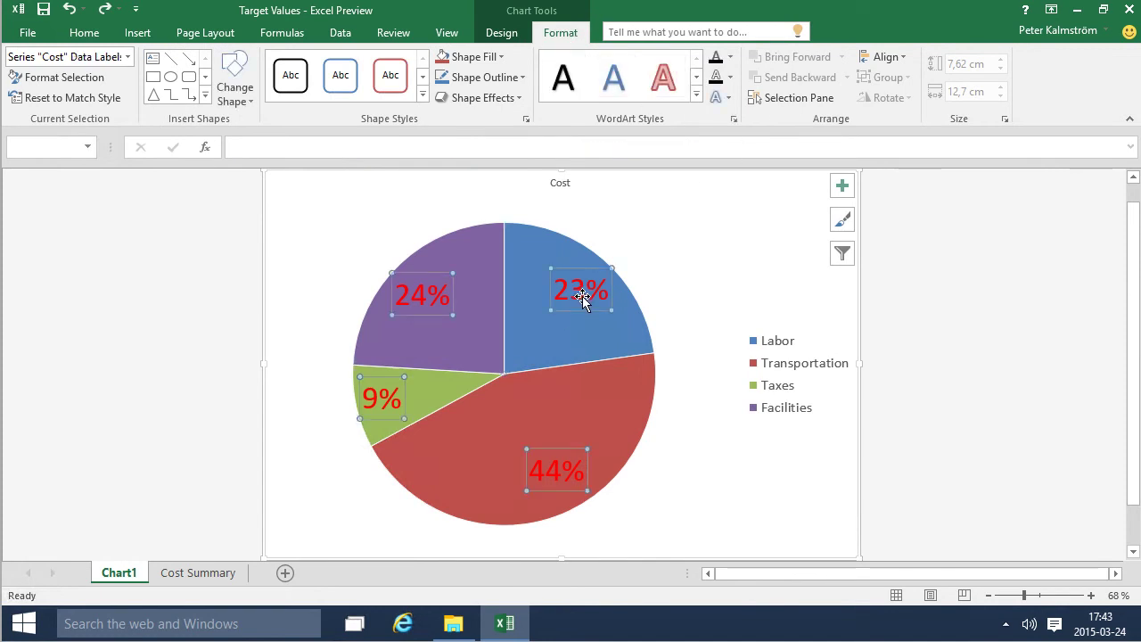
pyautogui.click(477, 332)
pyautogui.click(466, 308)
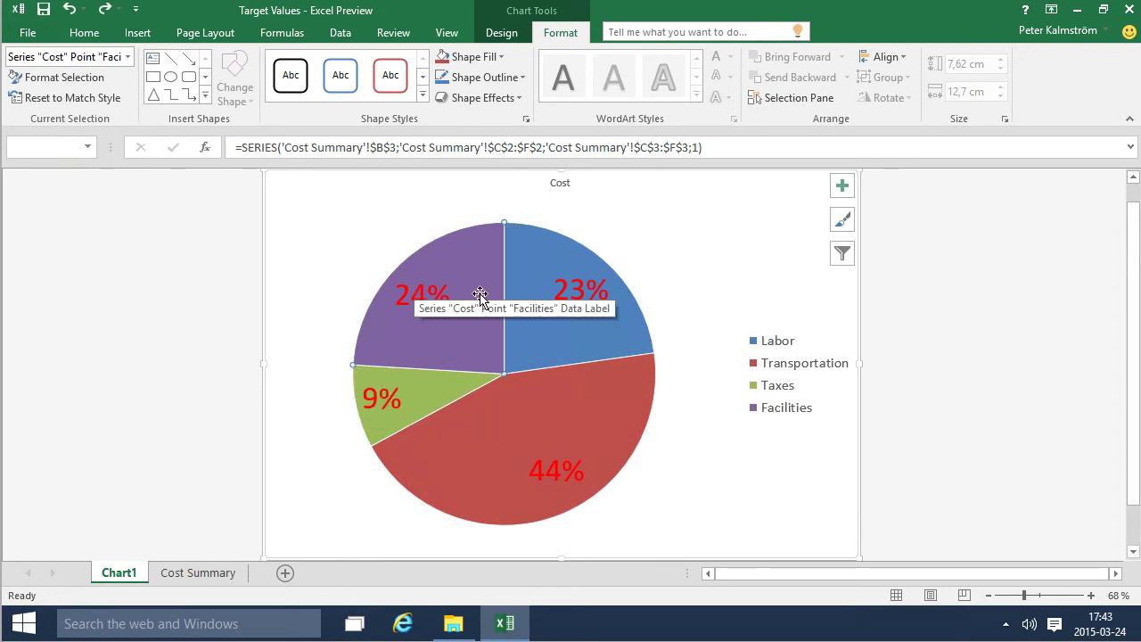
pyautogui.moveTo(448, 321)
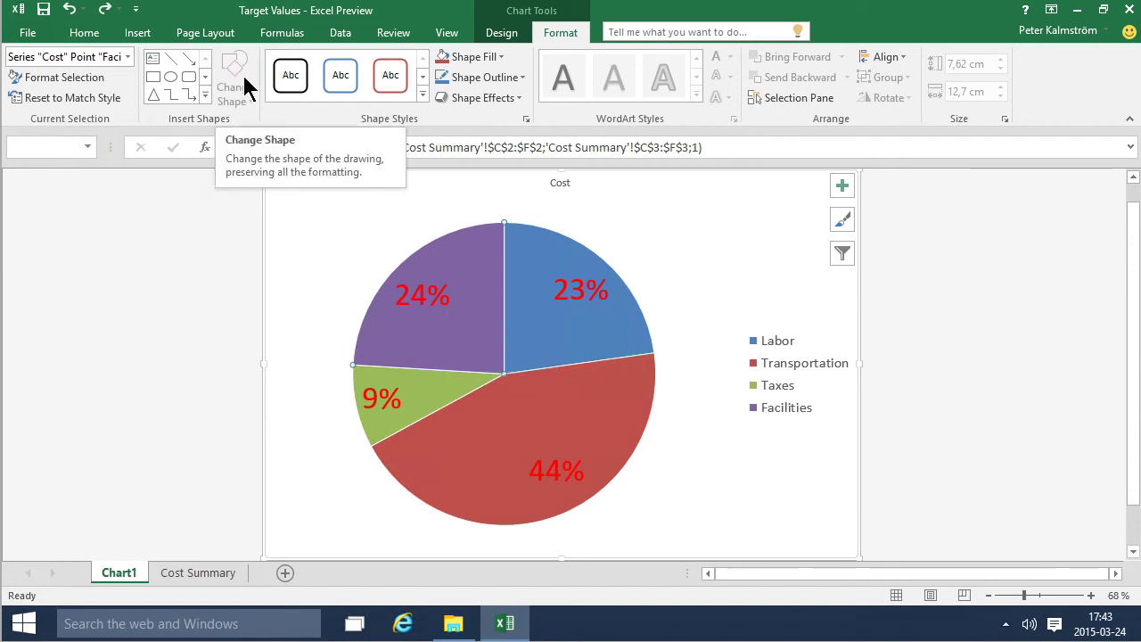
pyautogui.click(502, 58)
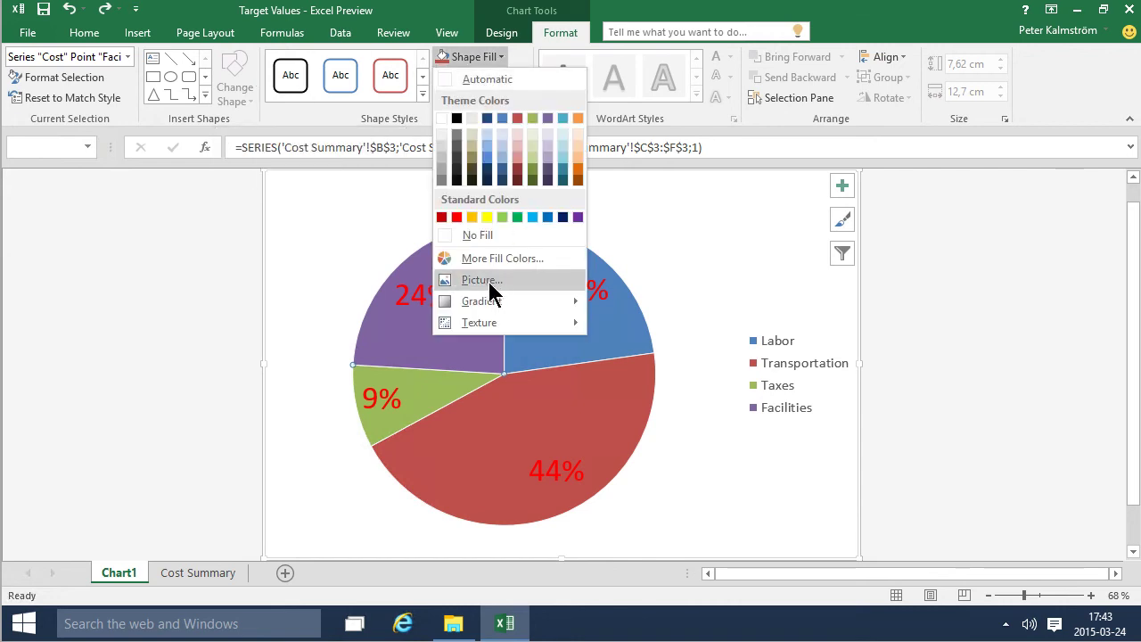
pyautogui.click(489, 284)
pyautogui.click(557, 352)
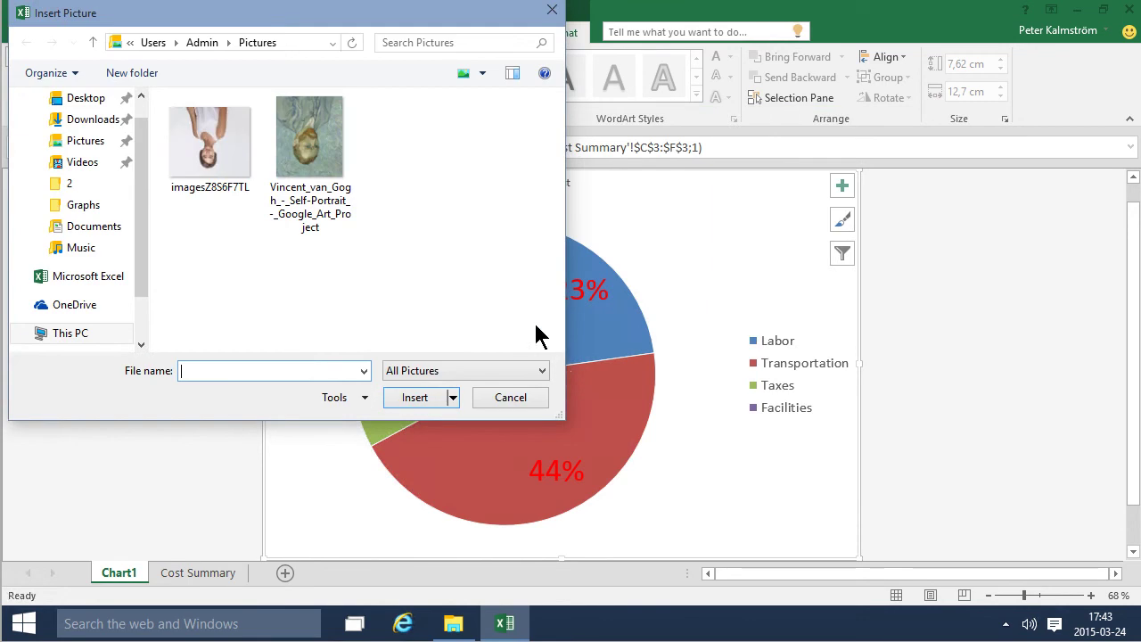
pyautogui.click(321, 158)
pyautogui.click(412, 397)
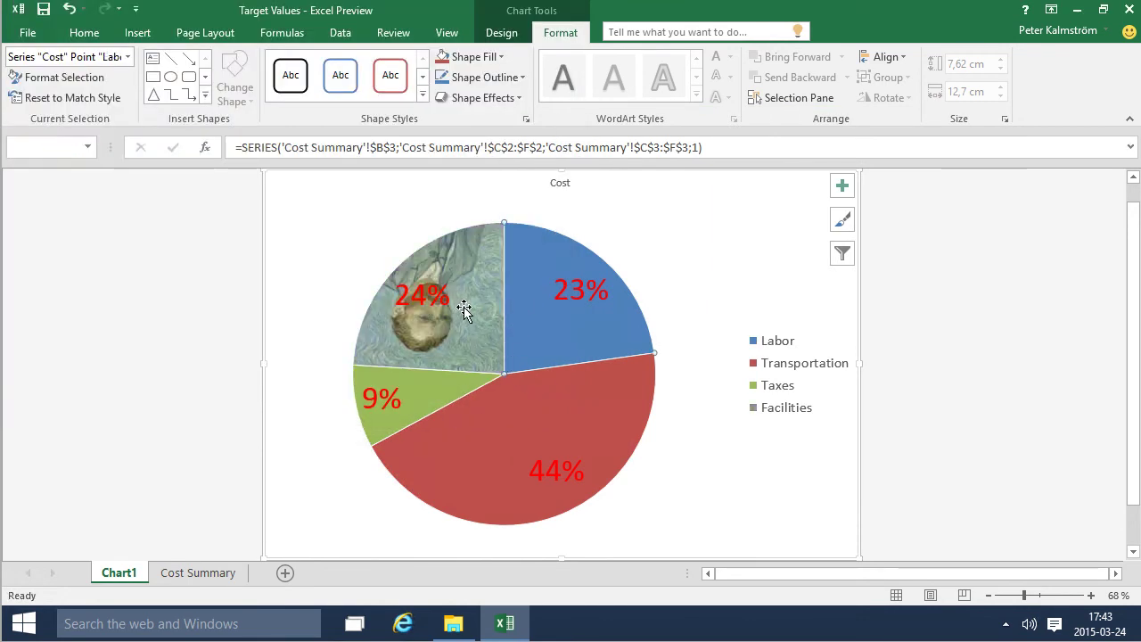
pyautogui.click(677, 272)
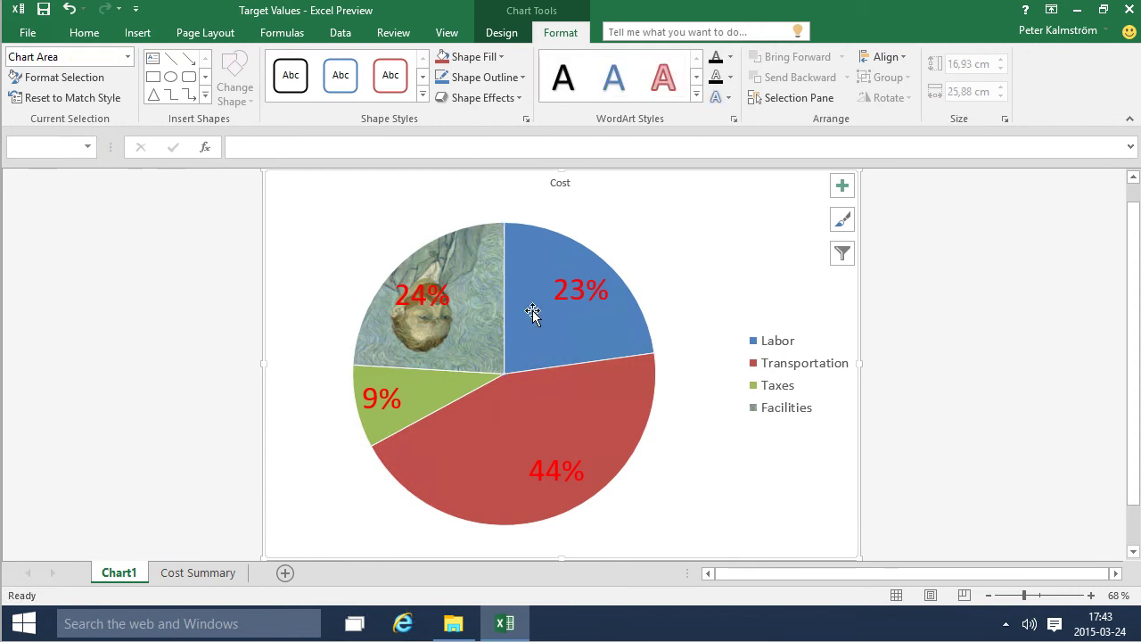
pyautogui.click(453, 284)
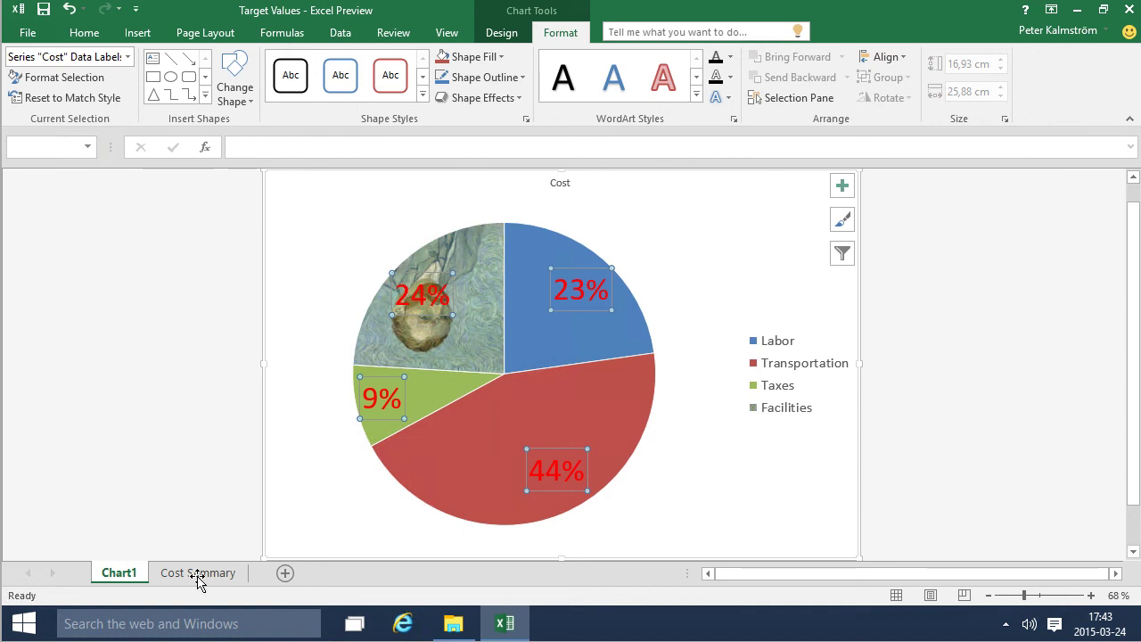
# Step: Switch to the Cost Summary sheet and open its name for editing
pyautogui.doubleClick(199, 572)
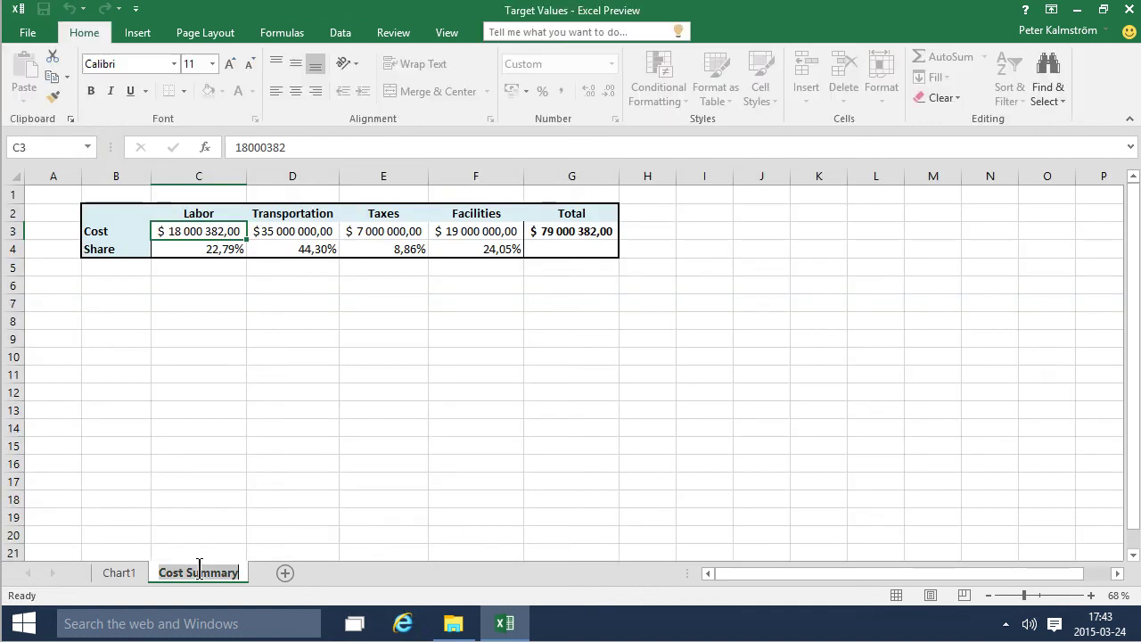